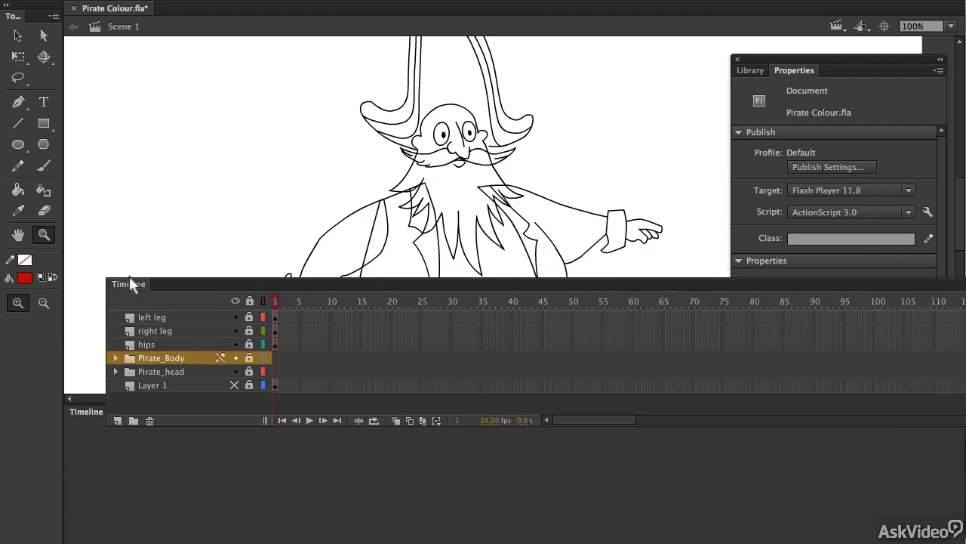
- Expand the Pirate_head and Pirate_Body layer folders and give the Timeline panel and the stage area more height
left_click(85, 198)
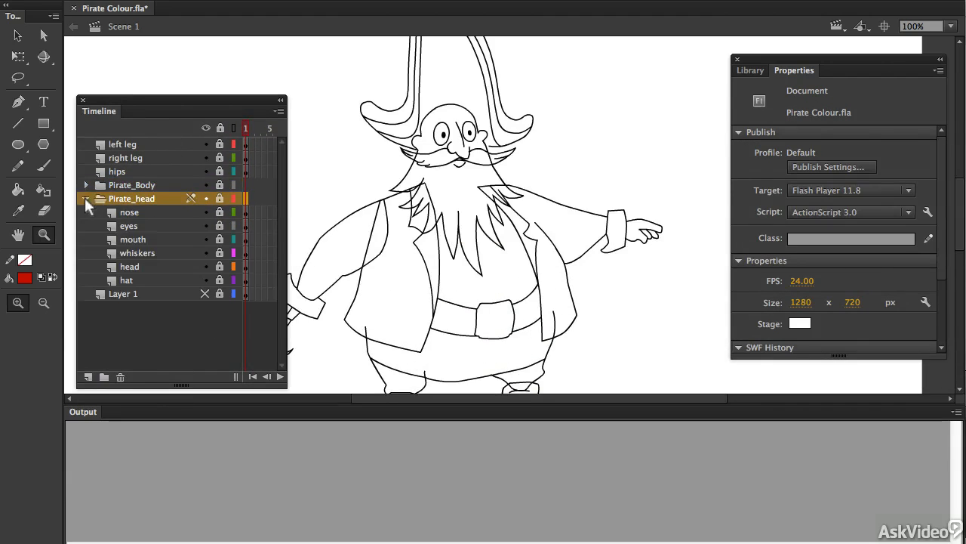
left_click(86, 185)
left_click_drag(137, 386, 134, 445)
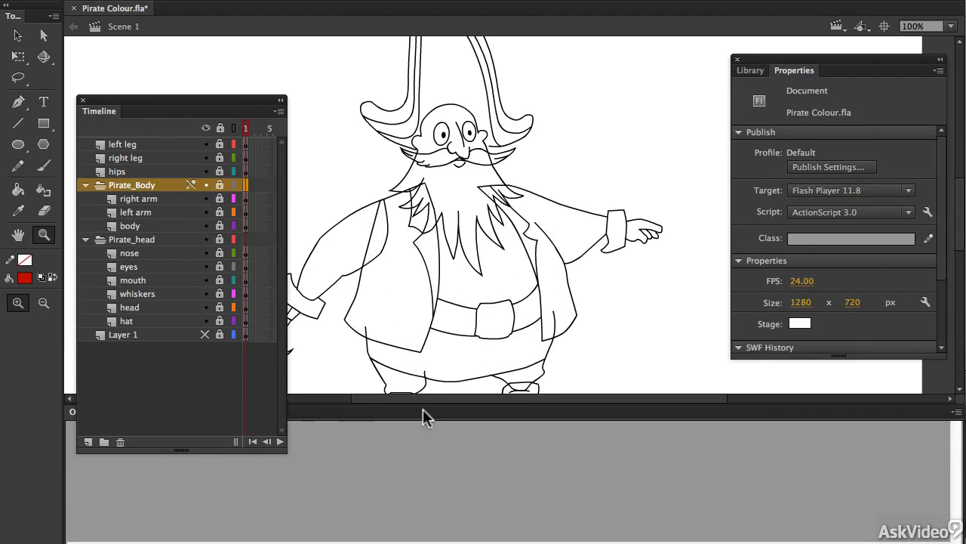
left_click_drag(423, 408, 418, 453)
- Examine which artwork the hat, head and body layers hold by hiding and showing each one, and collapse both folders
left_click(186, 323)
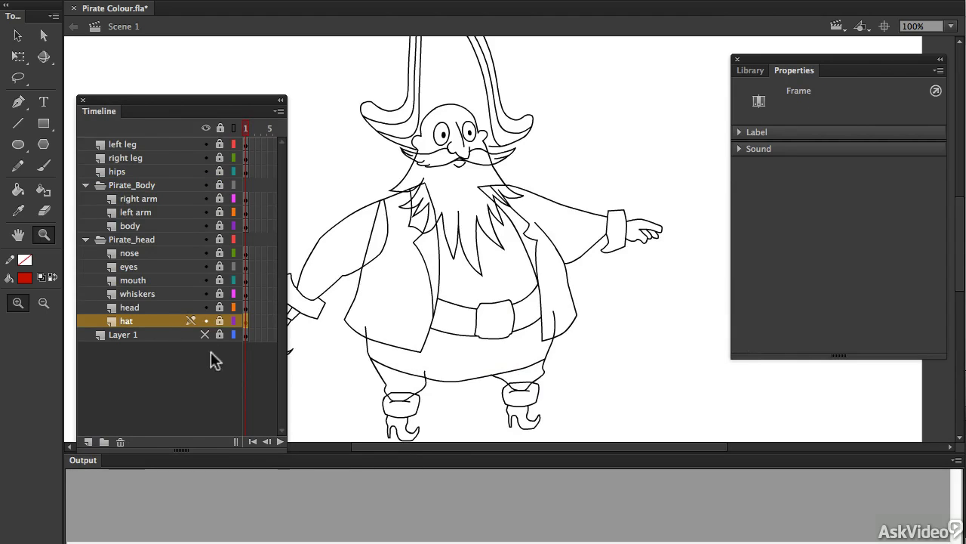
left_click(205, 320)
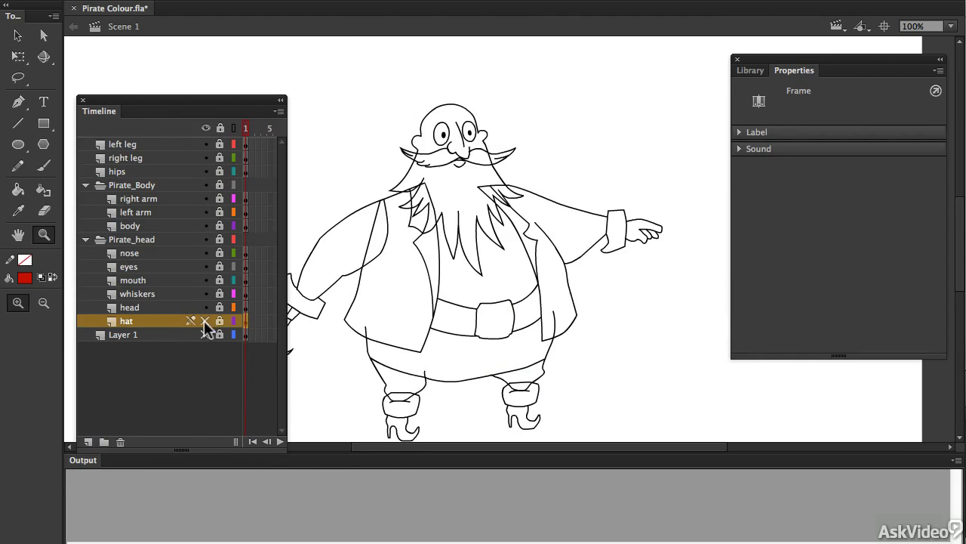
left_click(206, 320)
left_click(205, 306)
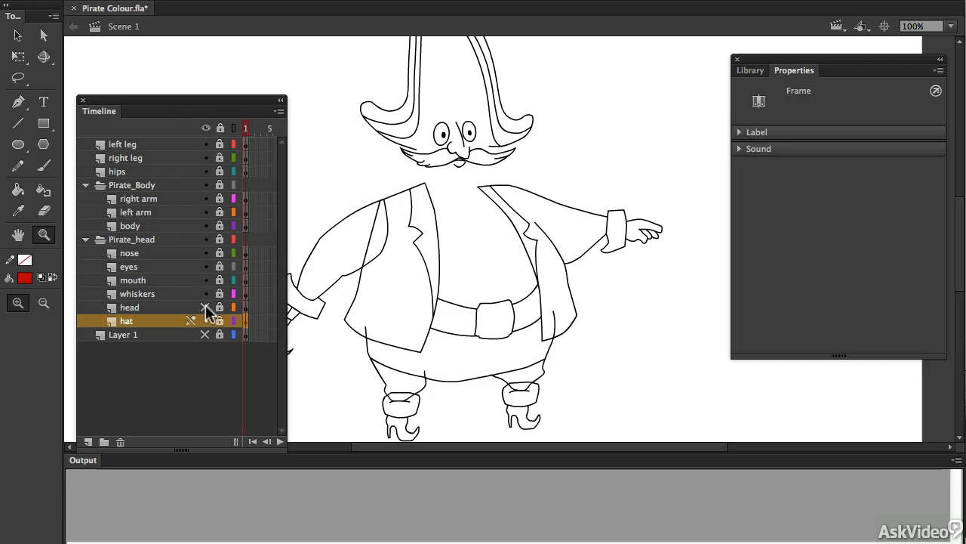
left_click(204, 306)
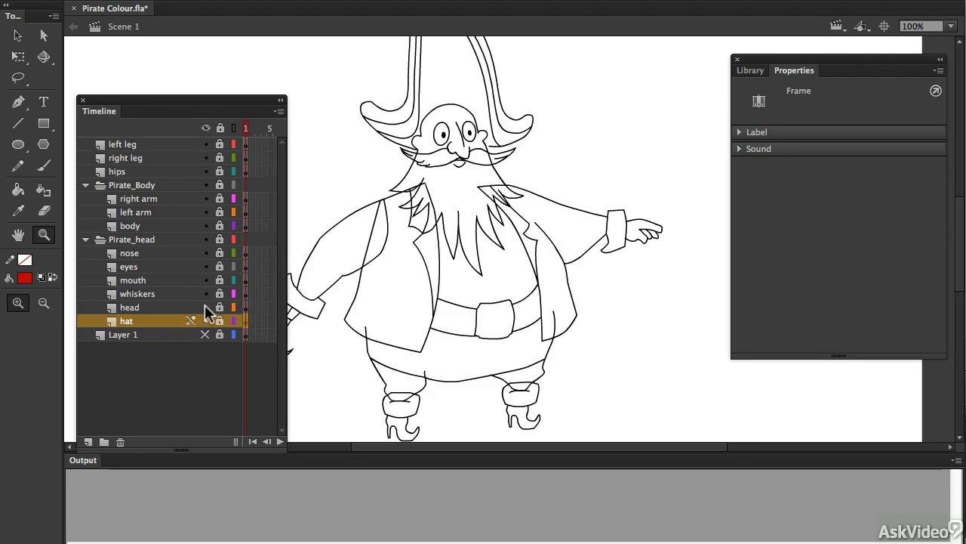
left_click(85, 240)
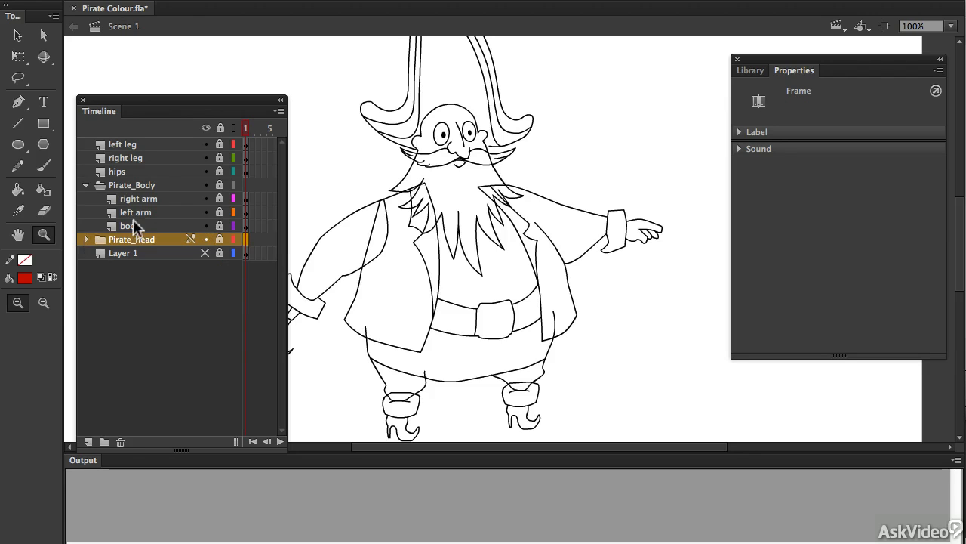
left_click(205, 224)
left_click(204, 223)
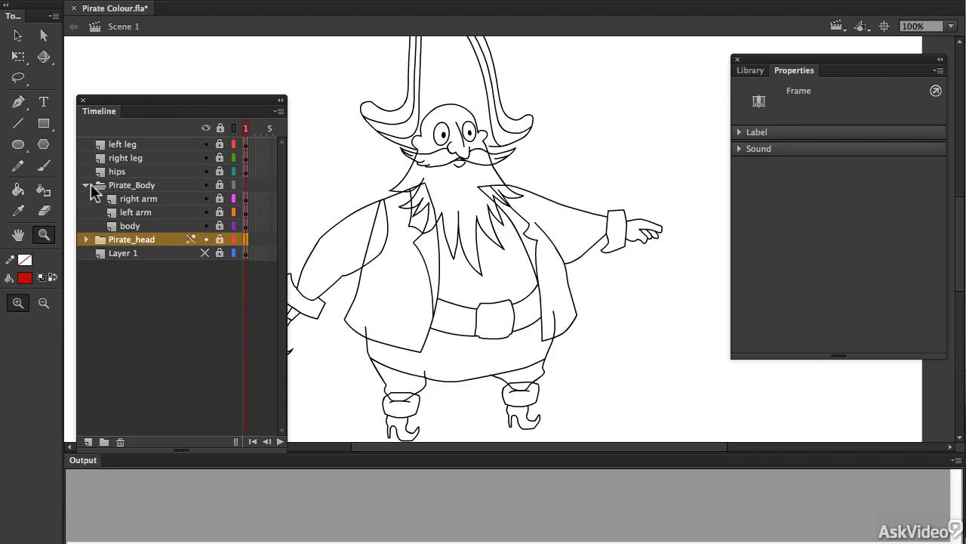
left_click(88, 185)
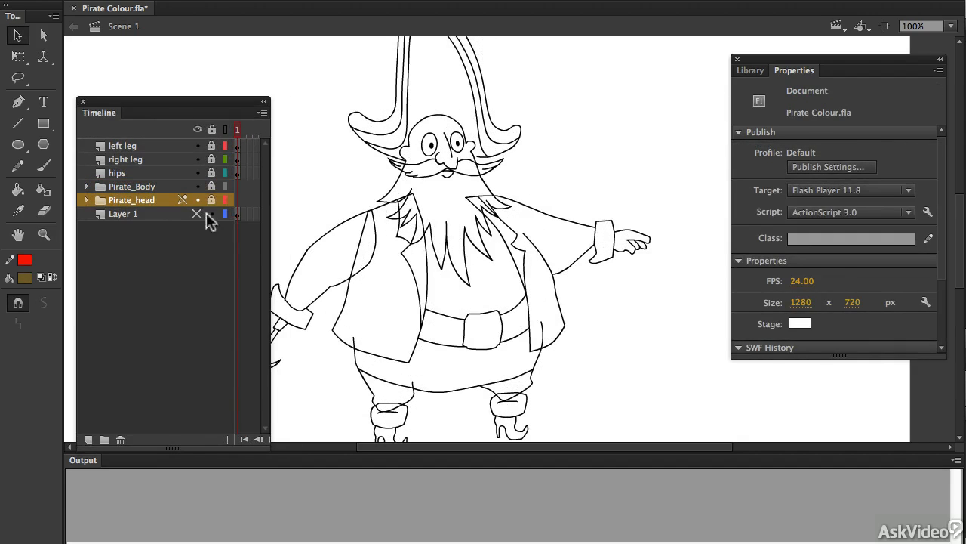
- Show Layer 1 with the rough pirate sketch and delete that layer
left_click(167, 216)
left_click(196, 215)
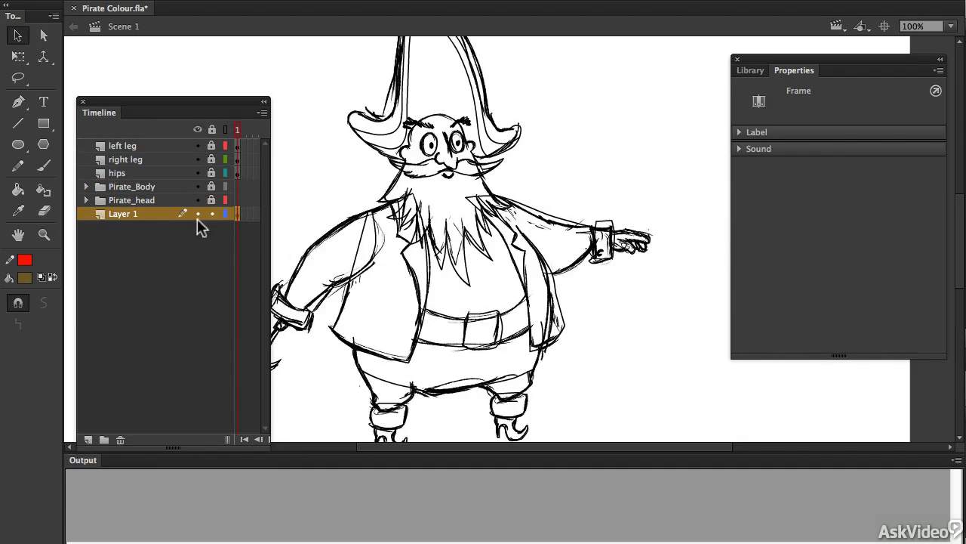
left_click(120, 440)
- Close the Properties panel, put the Timeline panel in its place, and expand the Pirate_Body and Pirate_head folders
left_click(737, 59)
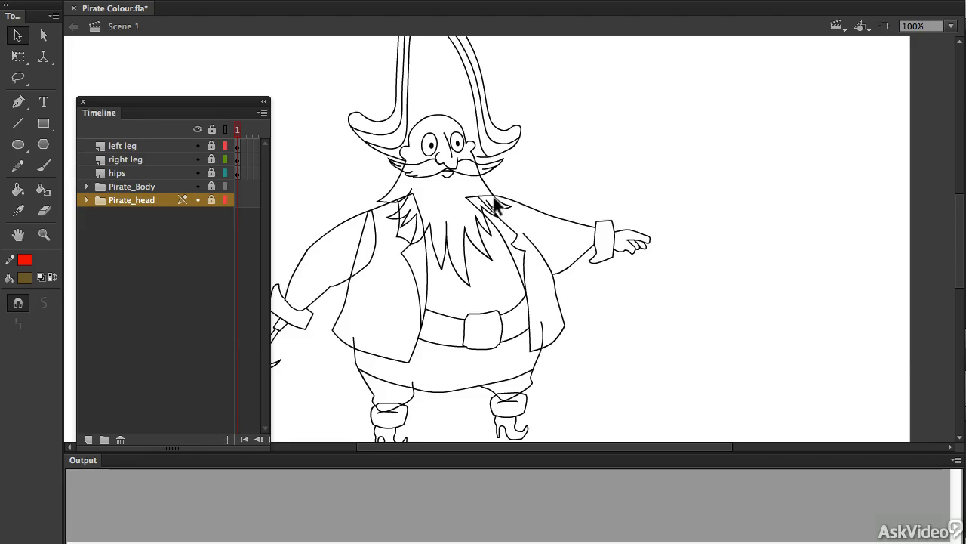
left_click_drag(133, 100, 788, 57)
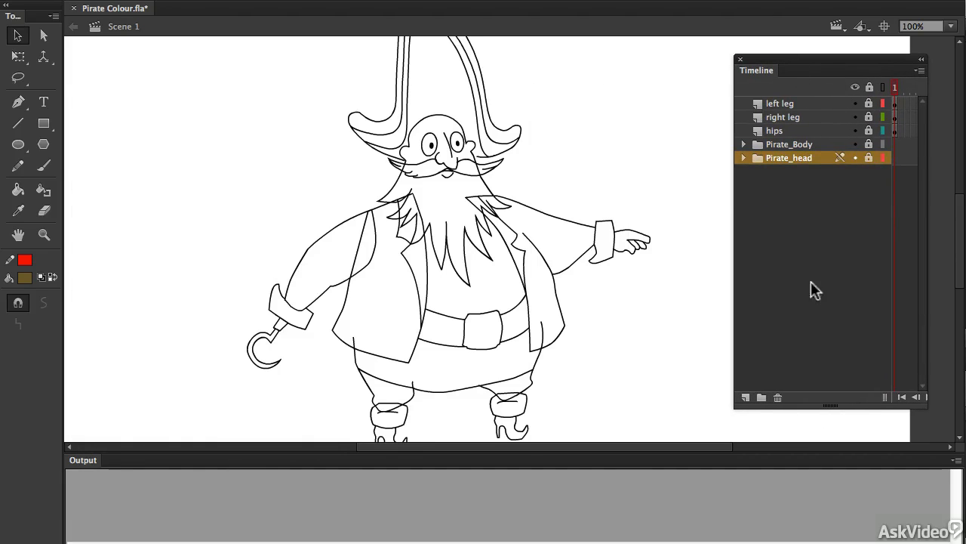
left_click(744, 144)
left_click(745, 198)
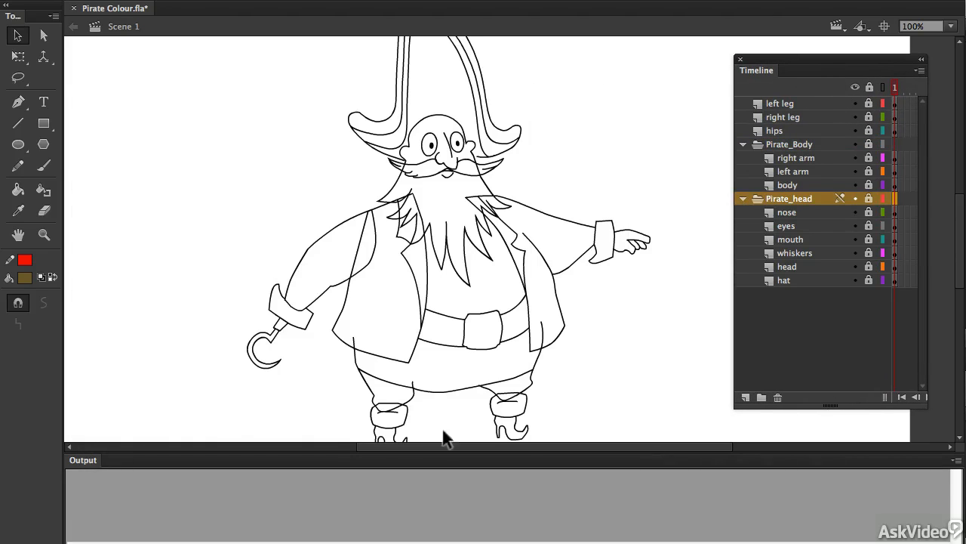
- Close the Output panel and shift the Timeline panel farther away from the pirate drawing
left_click(955, 460)
left_click(879, 536)
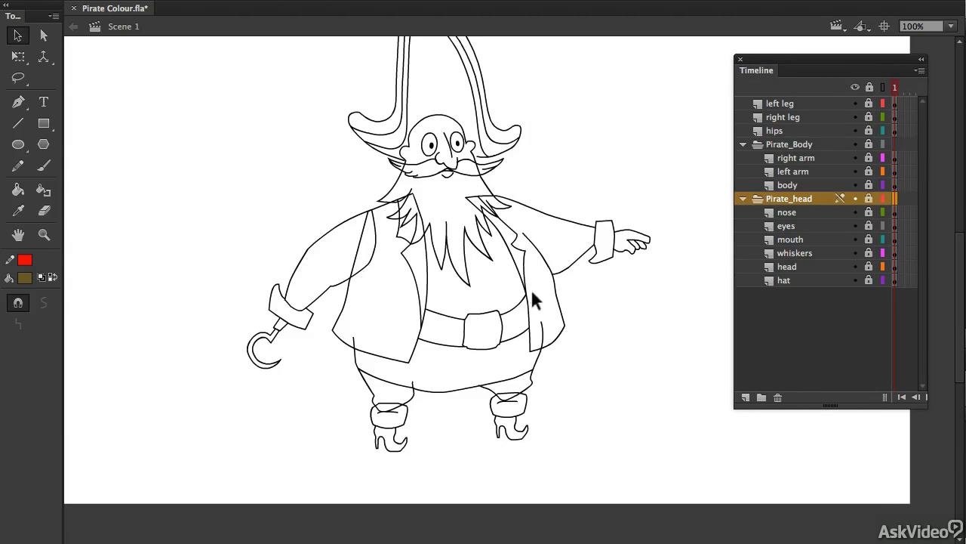
left_click_drag(498, 283, 519, 347)
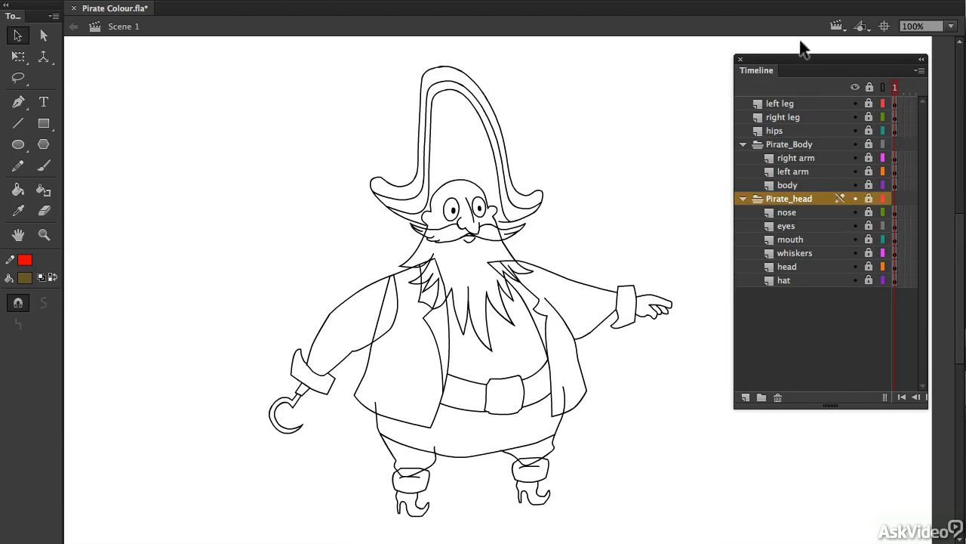
left_click_drag(801, 58, 820, 51)
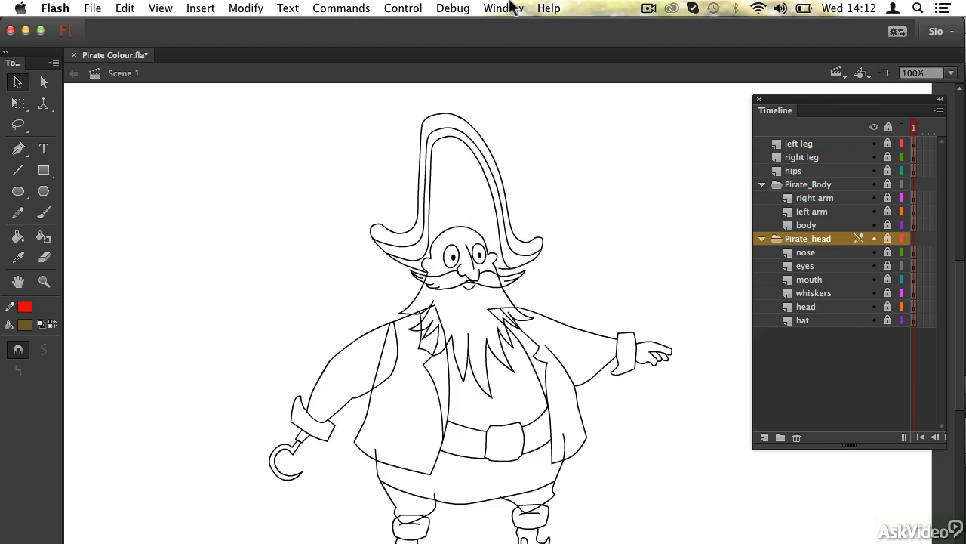
- Open the Color panel and place it beside the pirate, level with the Timeline panel
left_click(503, 7)
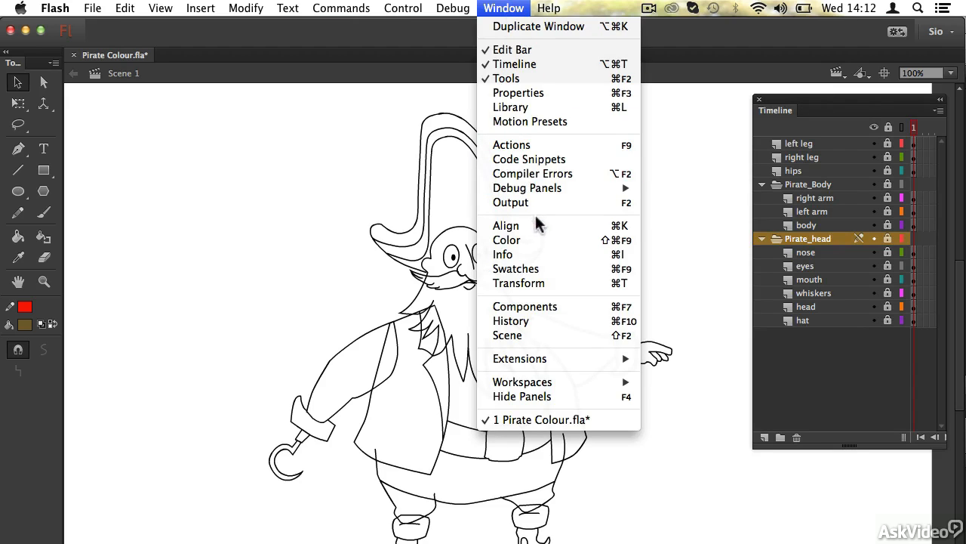
left_click(524, 239)
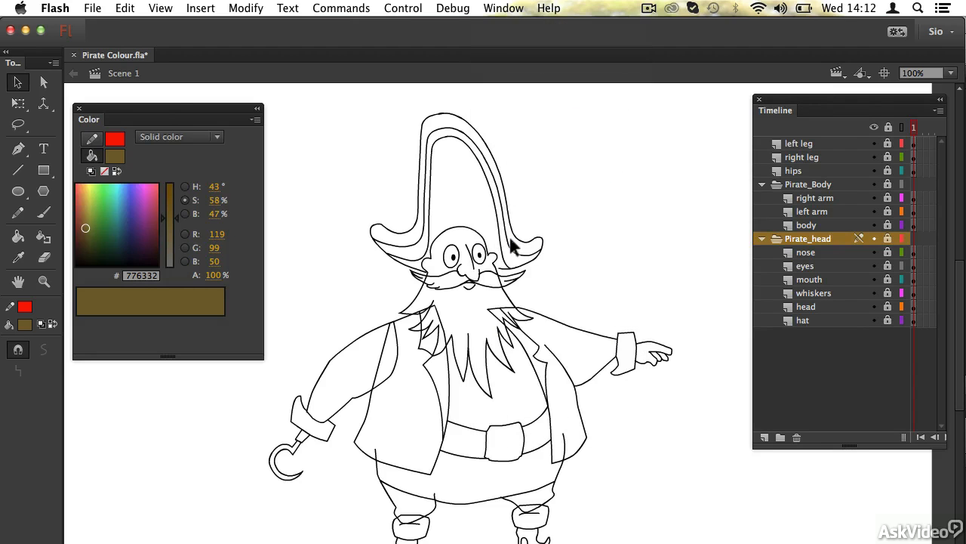
left_click_drag(187, 105, 184, 97)
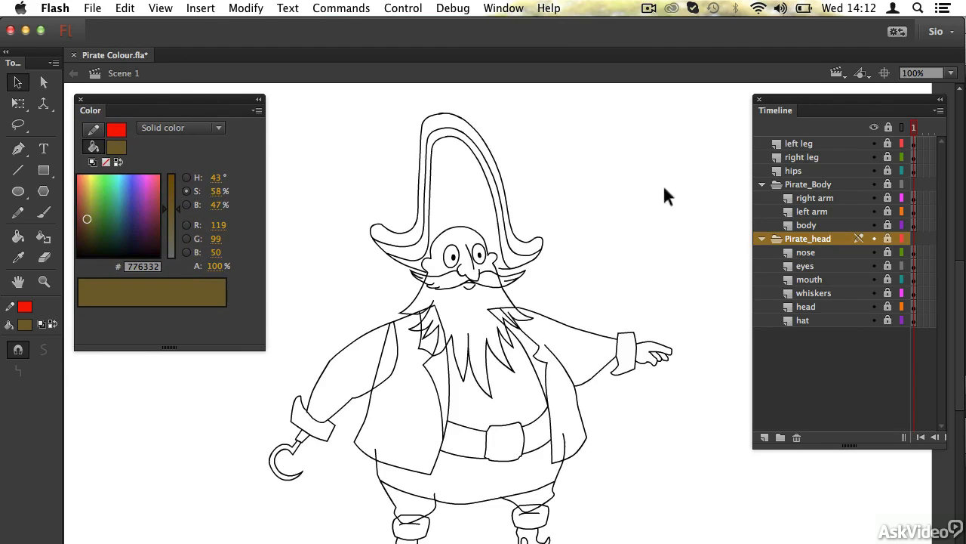
- Hide all layers and show only the hat layer
left_click(874, 320)
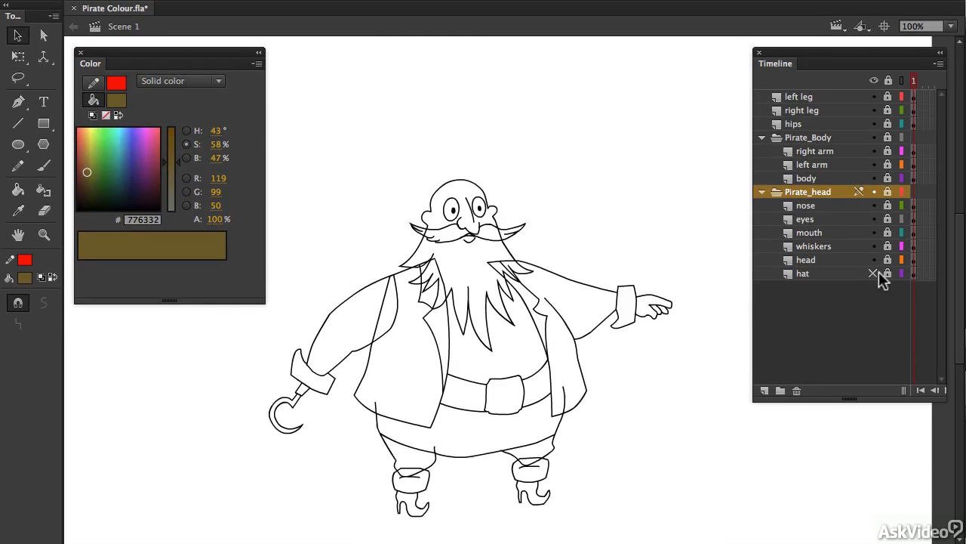
left_click(876, 273)
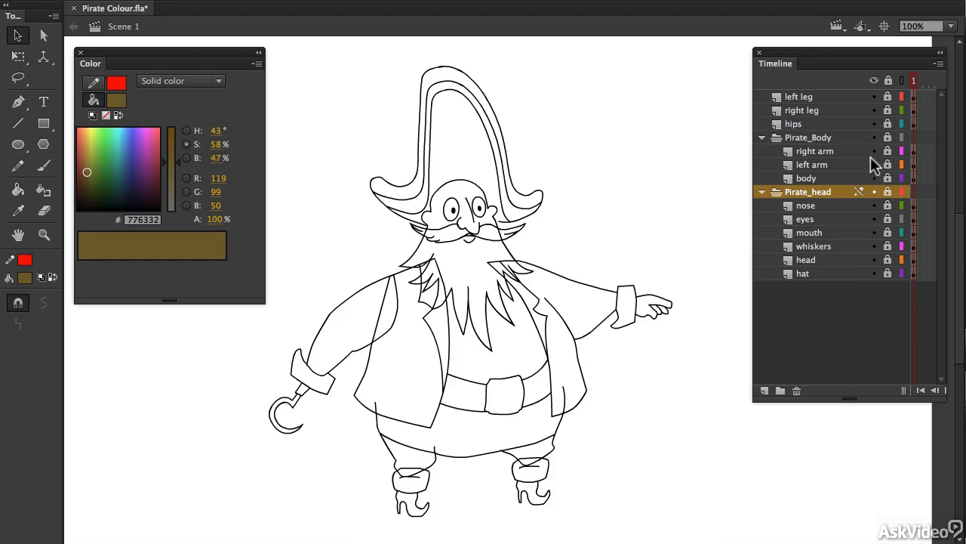
left_click(872, 80)
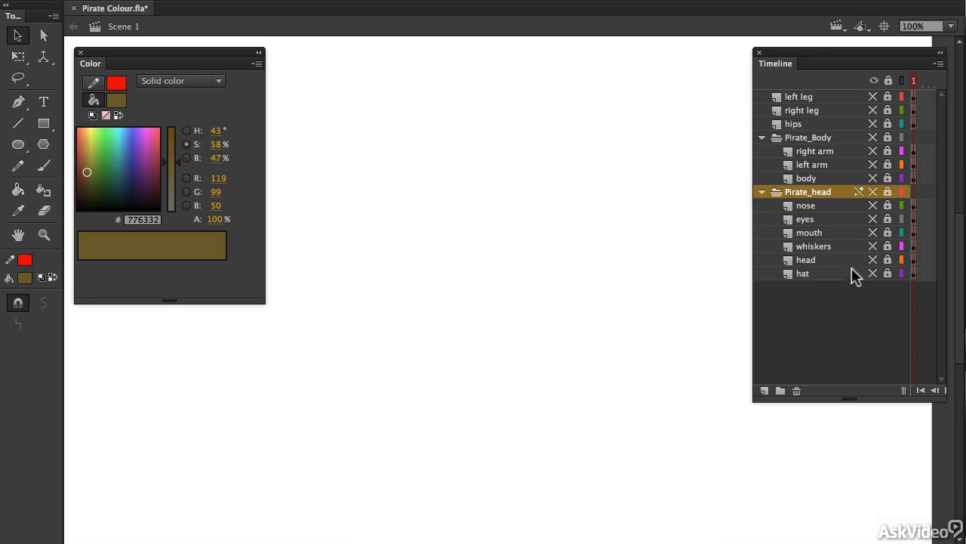
left_click(874, 274)
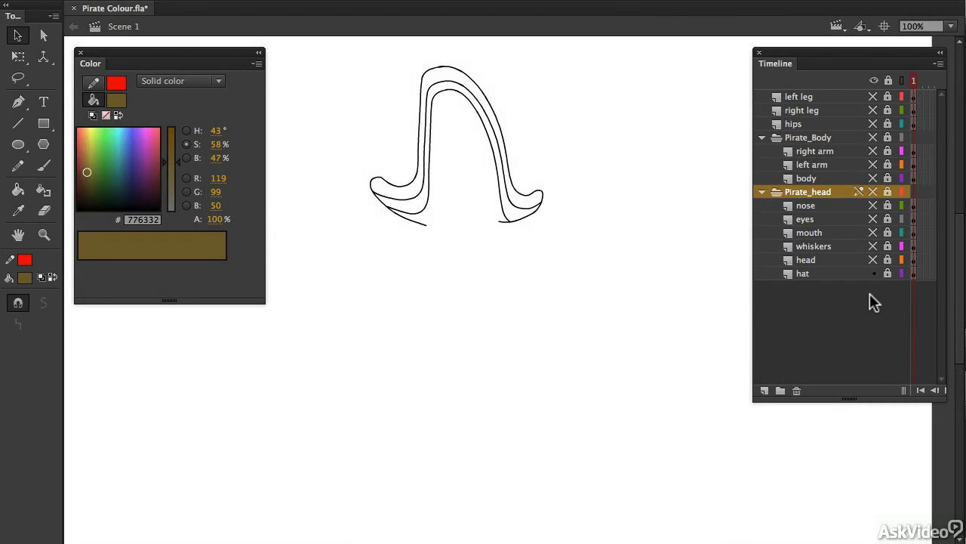
- Set the fill colour to the dark navy blue #162435
key("z")
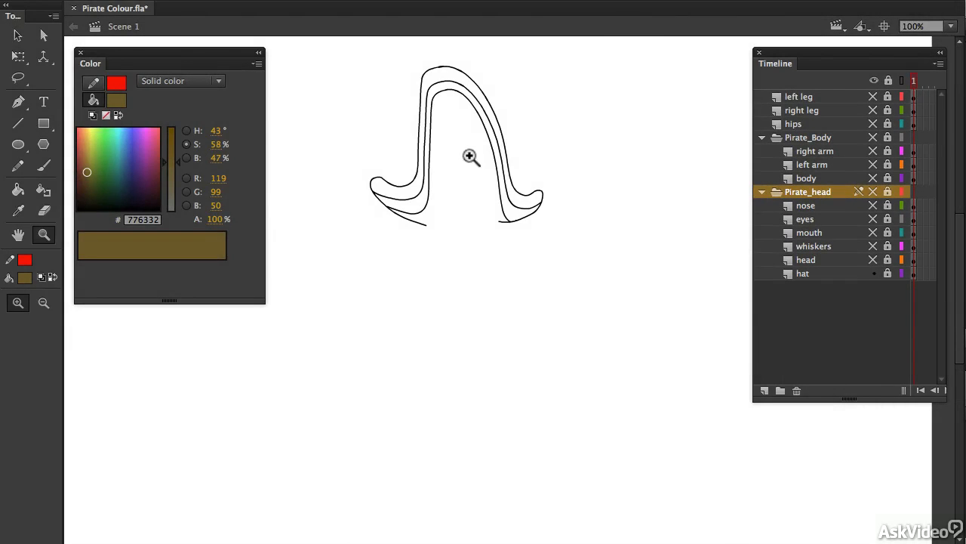
left_click(470, 156)
left_click_drag(480, 237, 490, 262)
left_click_drag(105, 188, 125, 194)
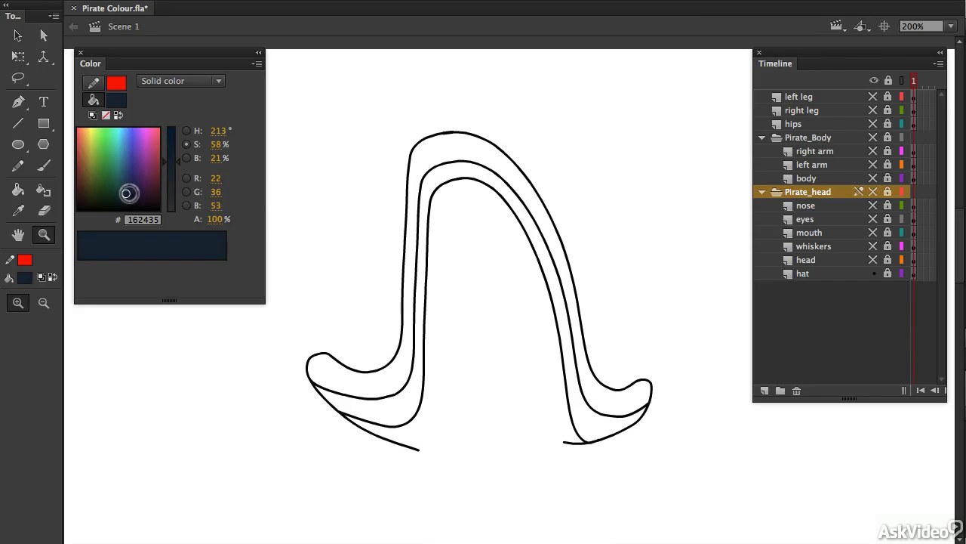
- Unlock the hat layer and fill the hat's outer band with dark navy using the Paint Bucket tool
key("k")
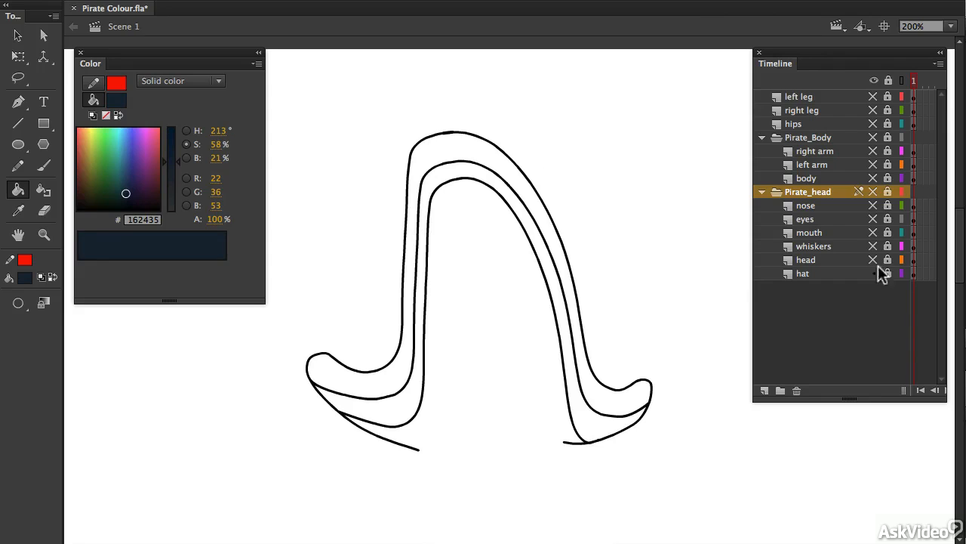
left_click(829, 277)
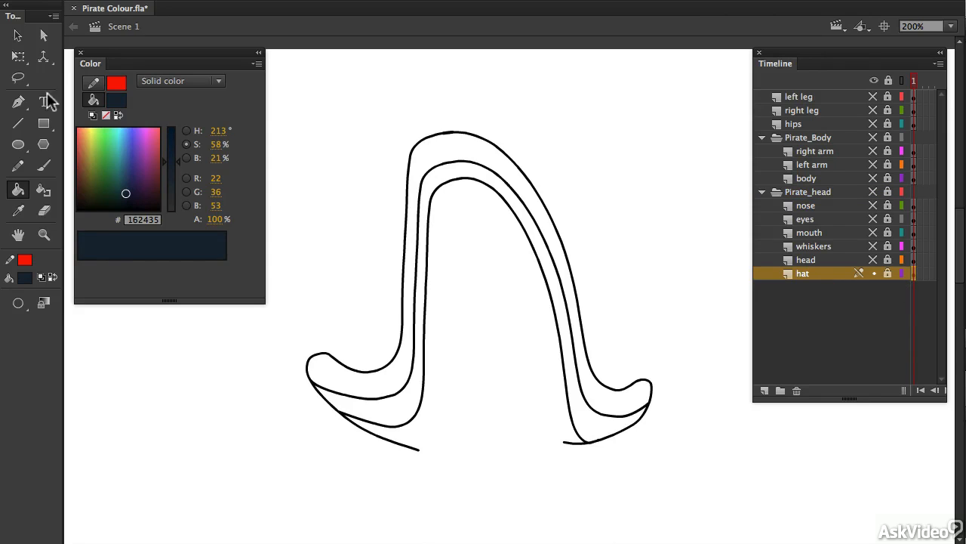
left_click(396, 377)
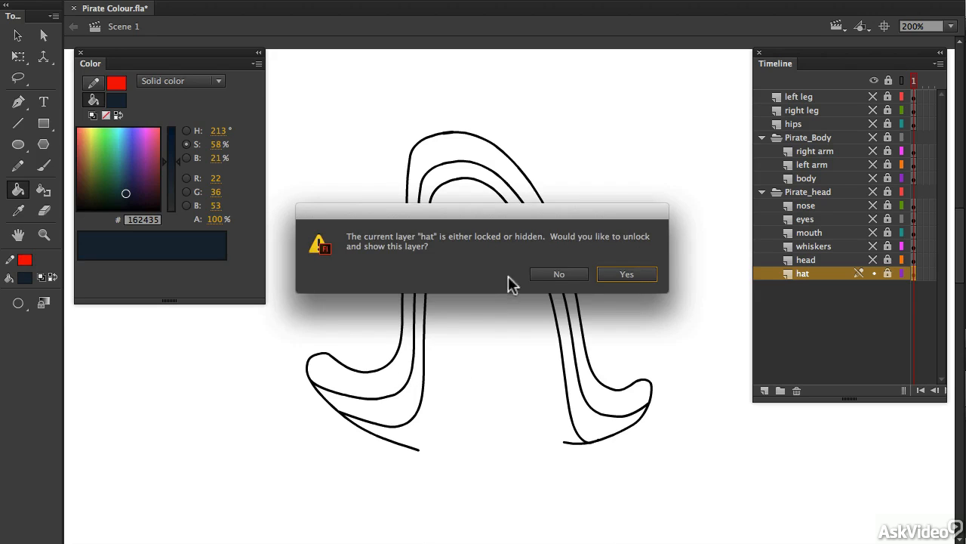
left_click(617, 279)
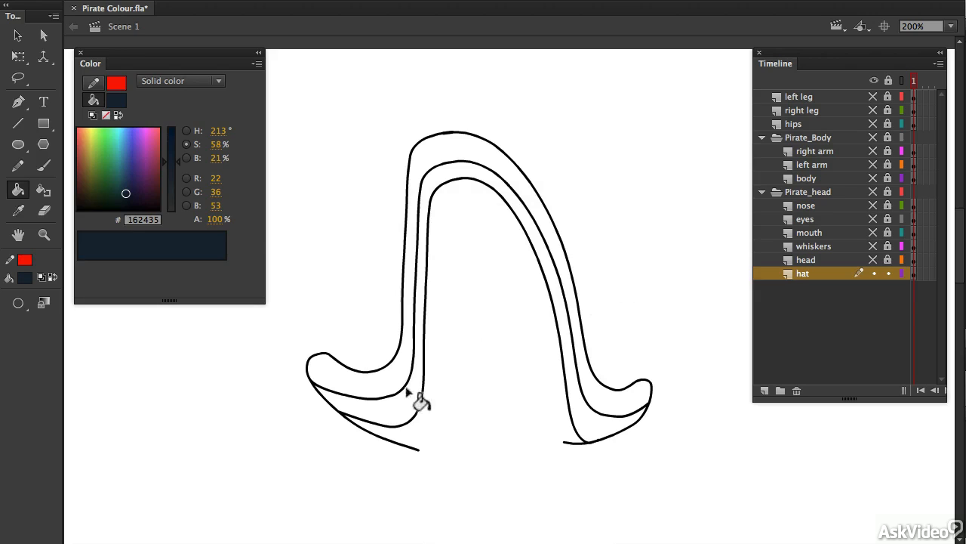
left_click(383, 386)
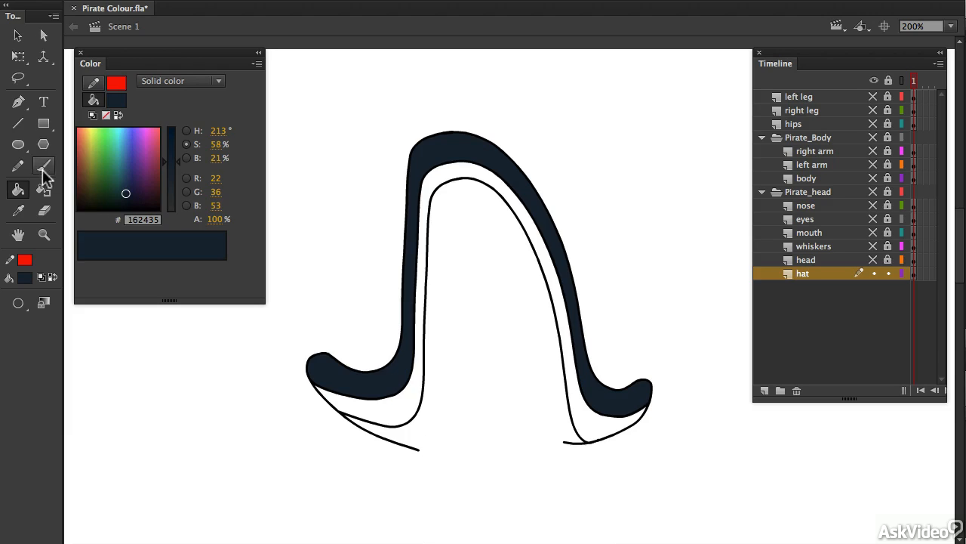
- Close the gap along the hat's lower edge with a red pencil line and fill the hat's centre with dark navy
left_click(18, 166)
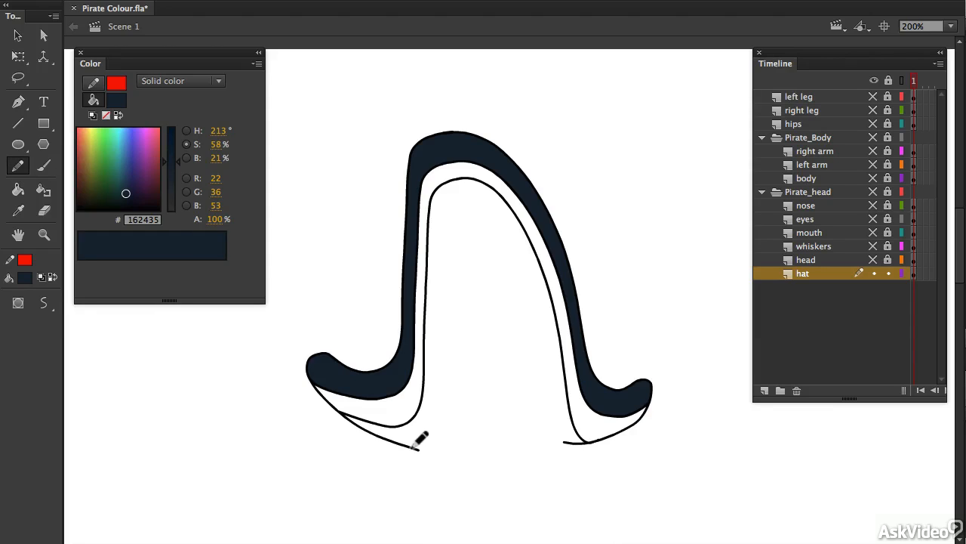
left_click_drag(411, 448, 574, 444)
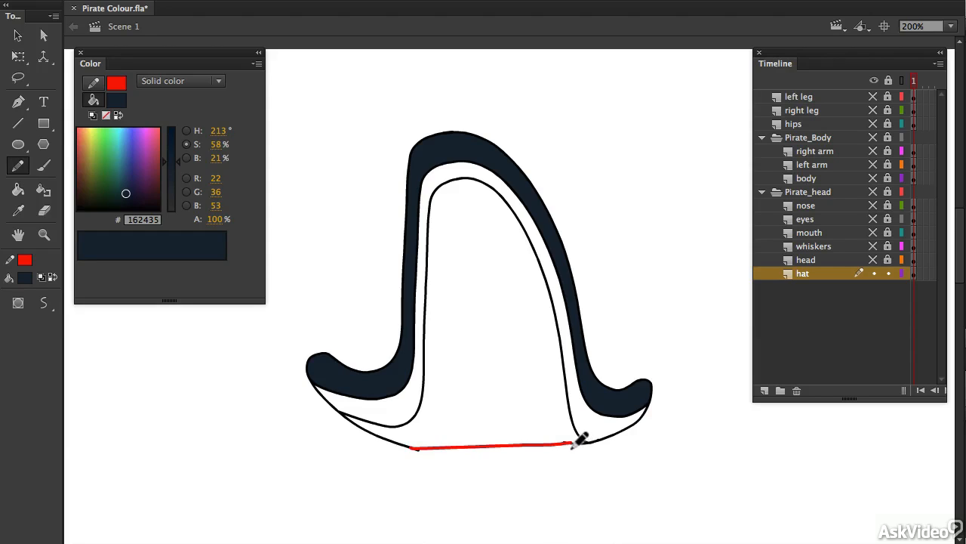
key("k")
left_click(518, 317)
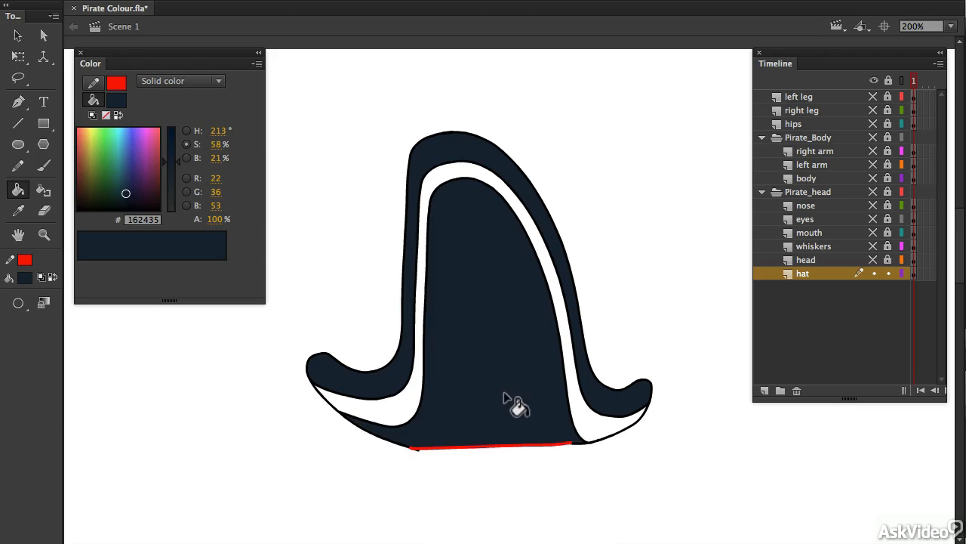
- Delete the red line closing the hat's lower edge, keeping the fill
key("v")
left_click(500, 448)
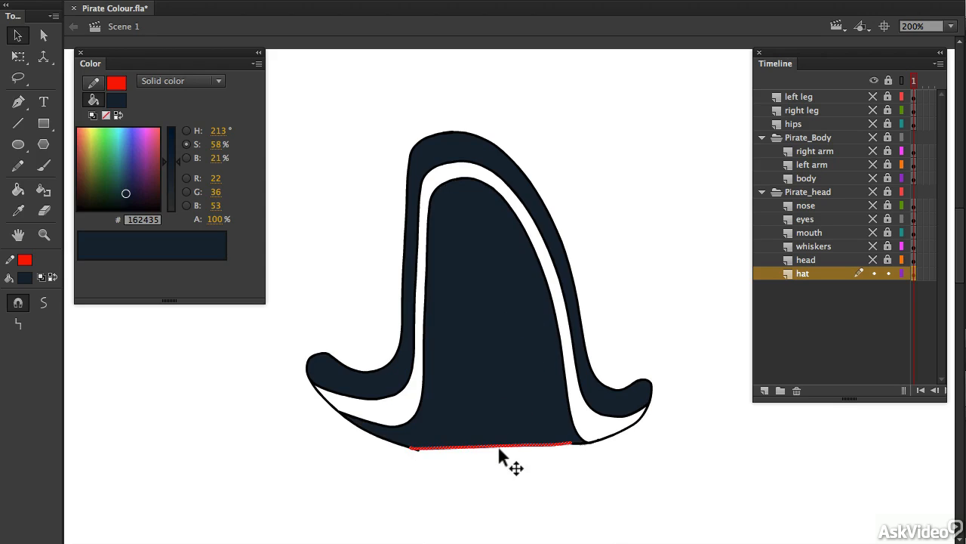
key("Delete")
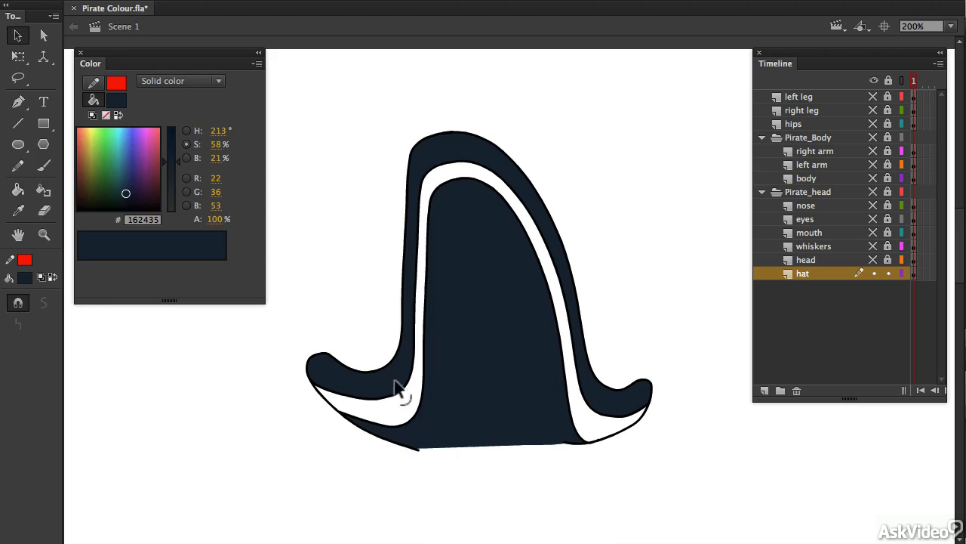
- Fill the hat's trim band with olive #6E632E
left_click_drag(94, 189, 88, 175)
left_click(425, 299)
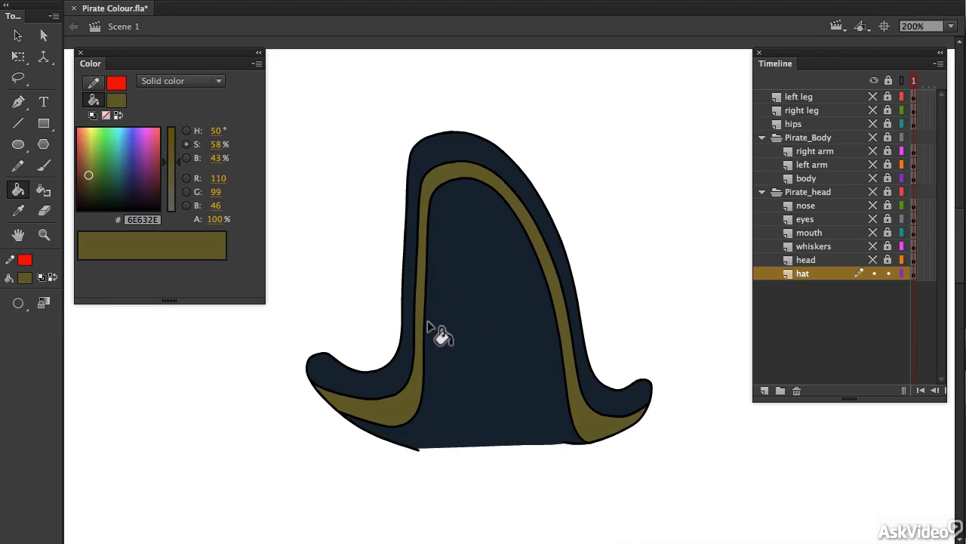
- Show all layers, unlock the head layer for editing and hide the hat layer
left_click(873, 259)
left_click_drag(687, 363, 658, 248)
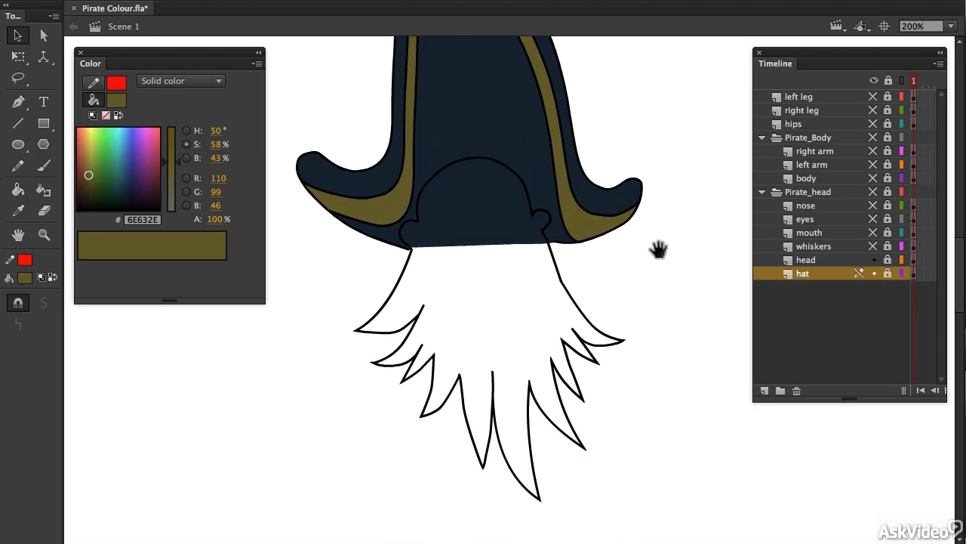
left_click(875, 80)
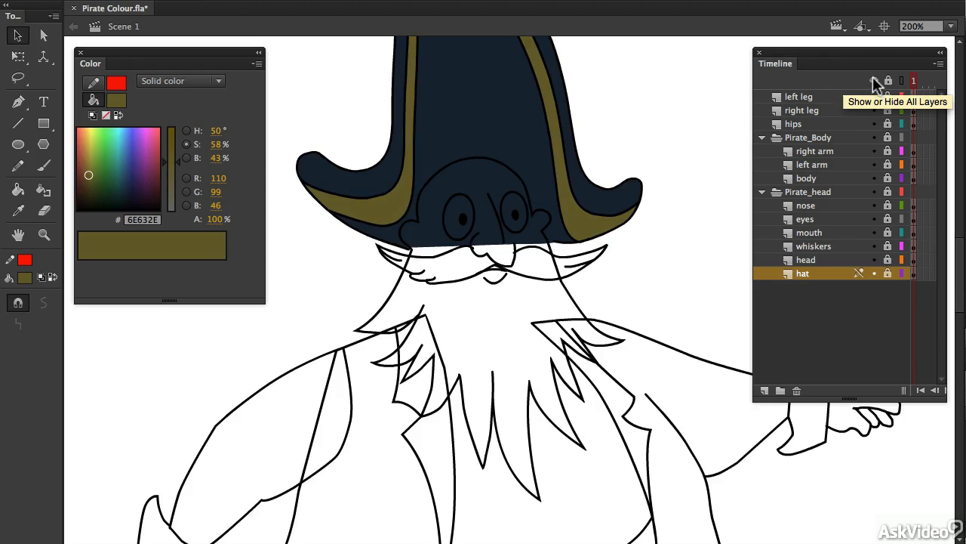
left_click(875, 260)
left_click(889, 260)
left_click(875, 259)
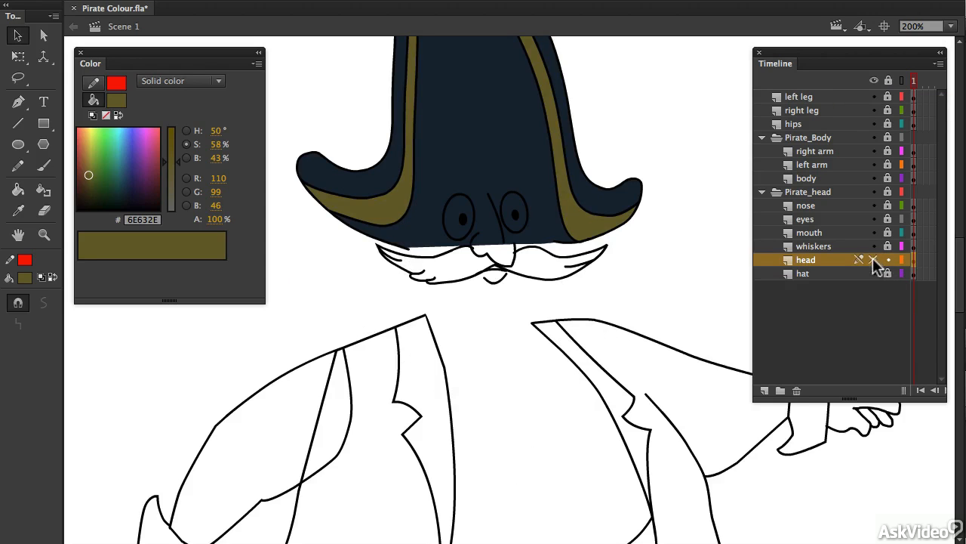
left_click(874, 259)
left_click(875, 274)
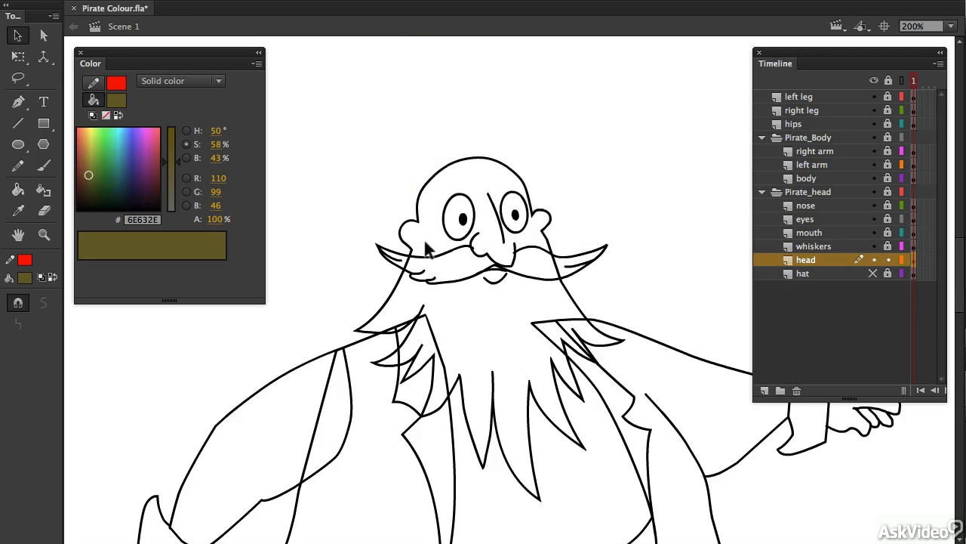
- Pencil a red dividing line across the head between the ears to separate the face from the beard
key("y")
mouse_move(412, 248)
left_mouse_down()
mouse_move(470, 254)
mouse_move(551, 234)
left_mouse_up()
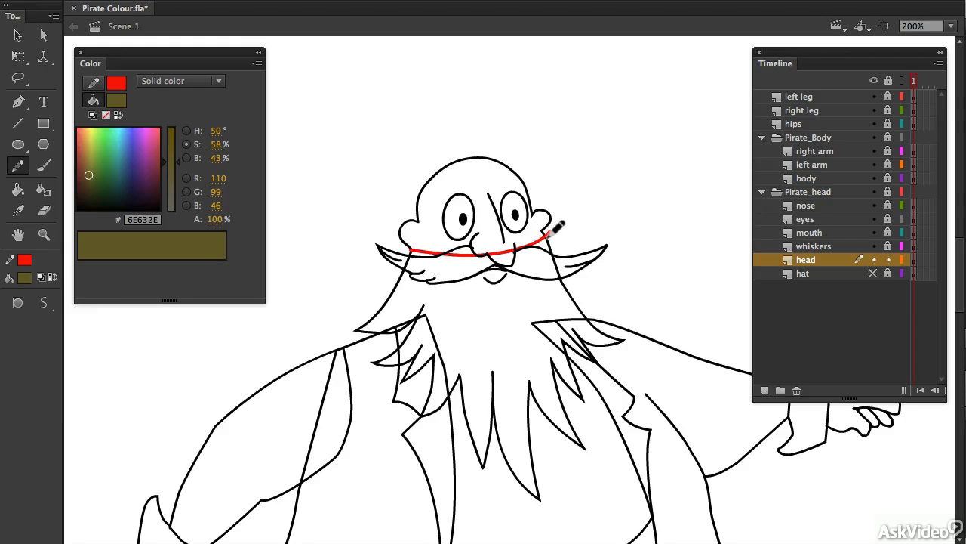
- Fill the face and ears above the dividing line with light skin pink #EFC4B5 using the Paint Bucket
left_click_drag(87, 150, 81, 133)
left_click(176, 175)
left_click(179, 178)
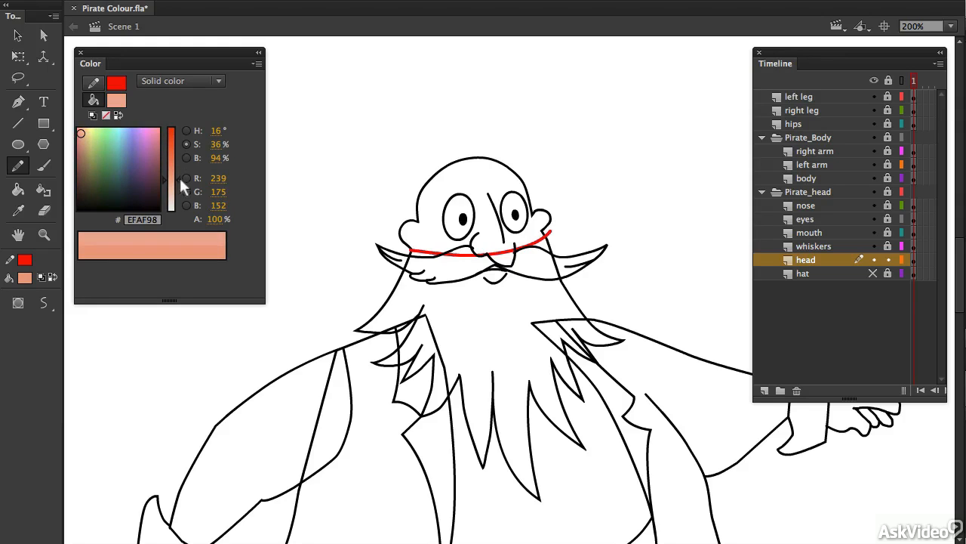
left_click(18, 190)
left_click(489, 211)
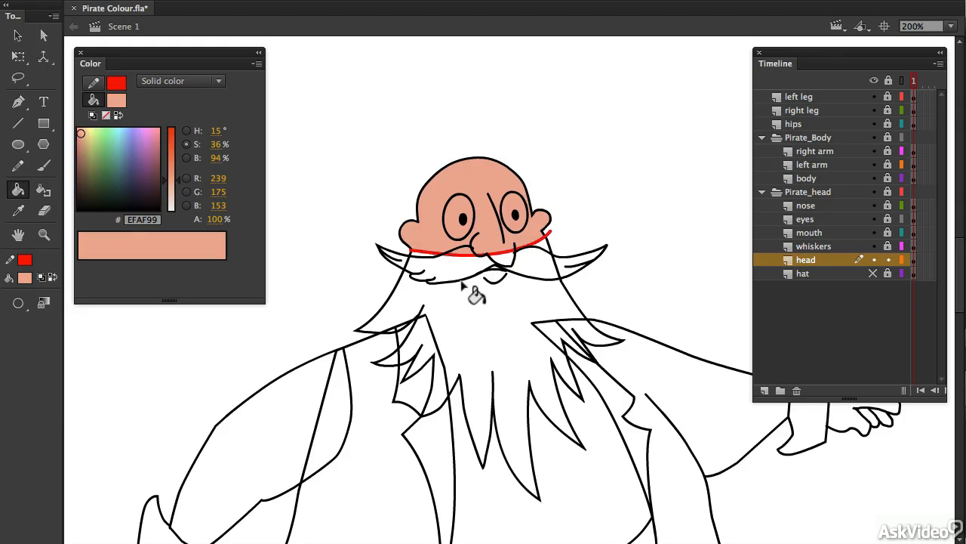
left_click_drag(175, 182, 176, 191)
left_click(494, 240)
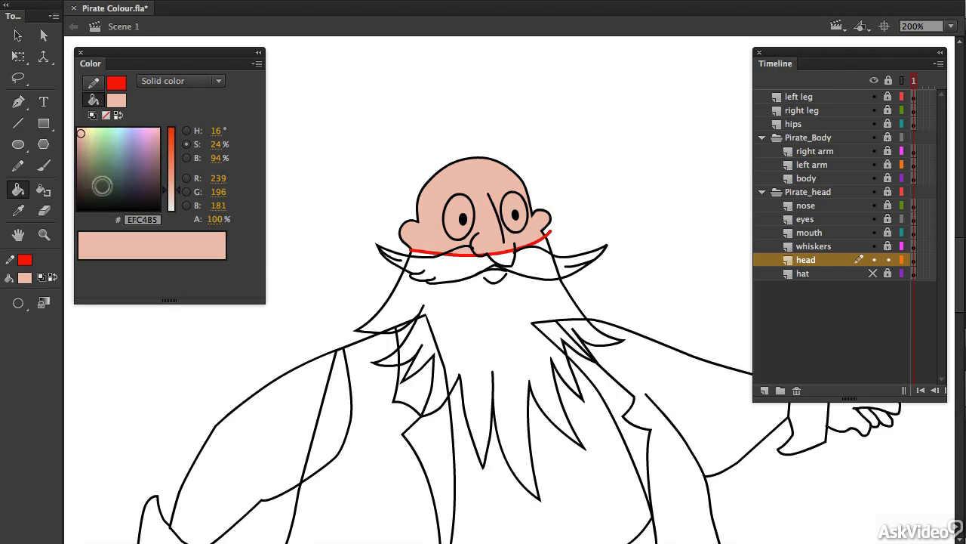
- Set the fill colour to orange-red #EF460B and fill the beard
left_click(173, 129)
left_click_drag(172, 130, 172, 133)
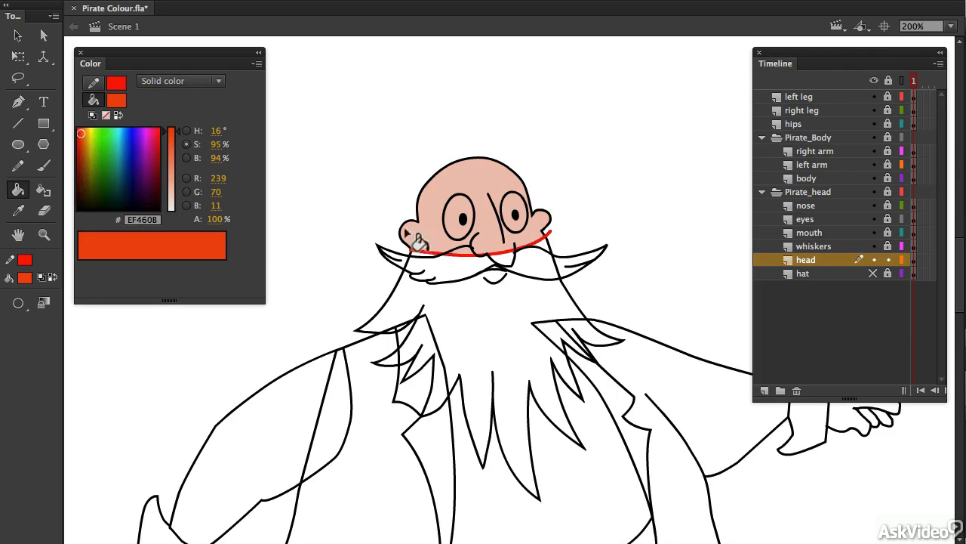
left_click(522, 332)
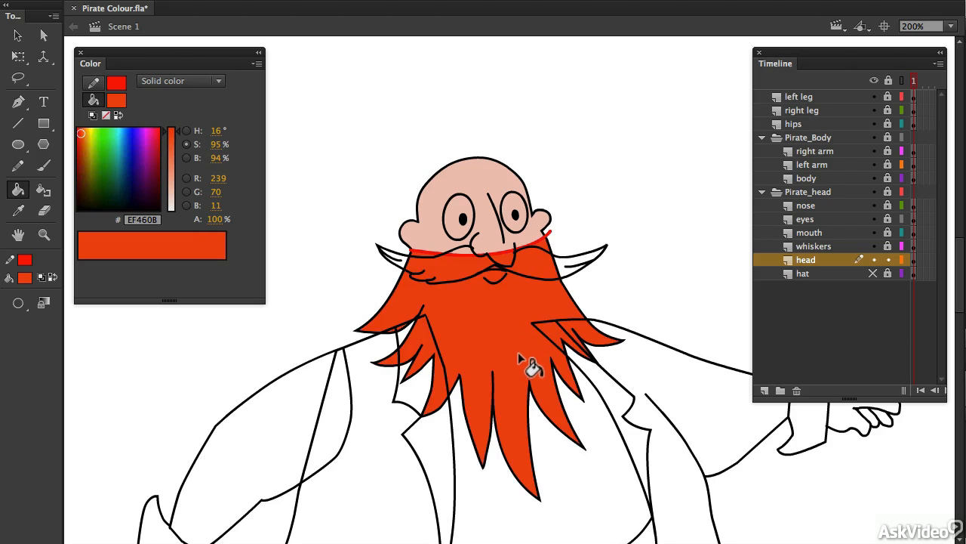
- Delete the red line between the face and beard, and show the hat layer again
key("v")
left_click(552, 235)
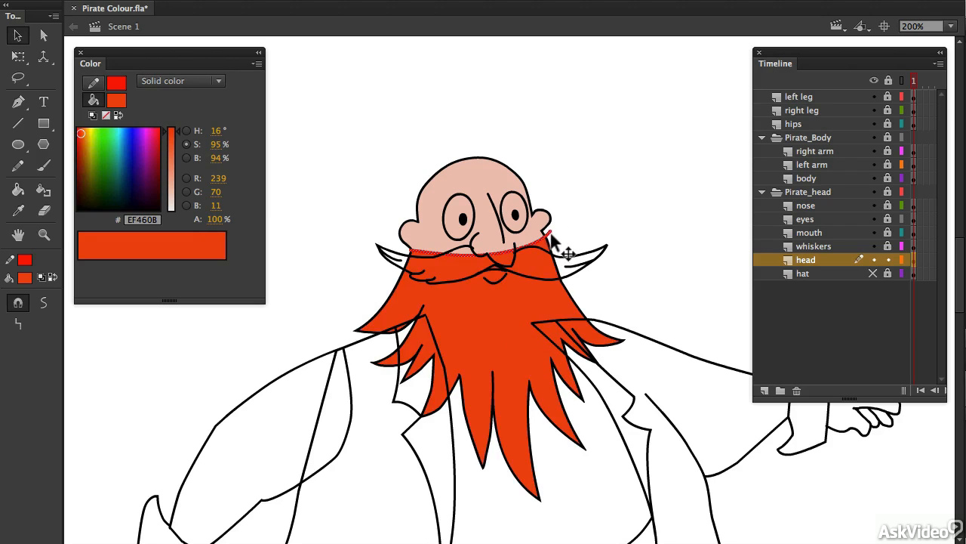
key("Delete")
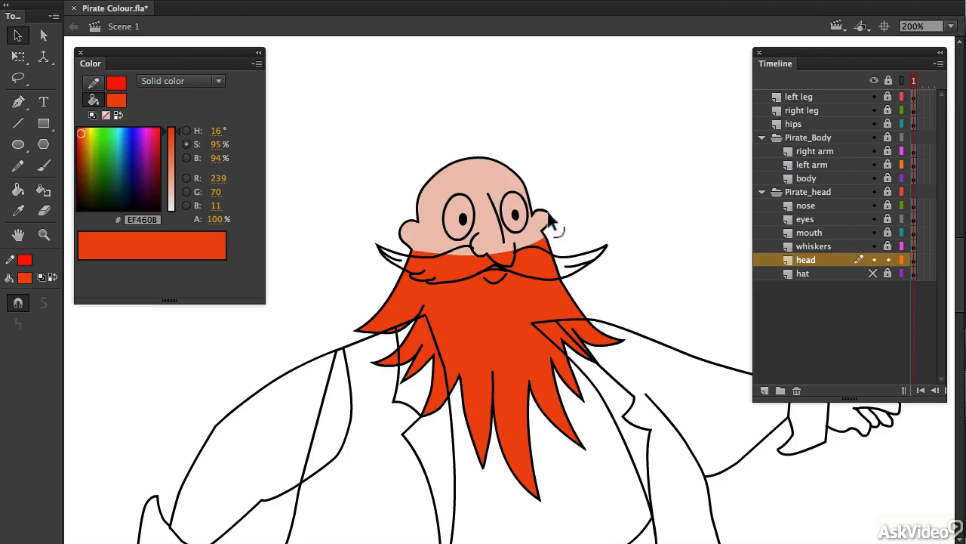
left_click(874, 274)
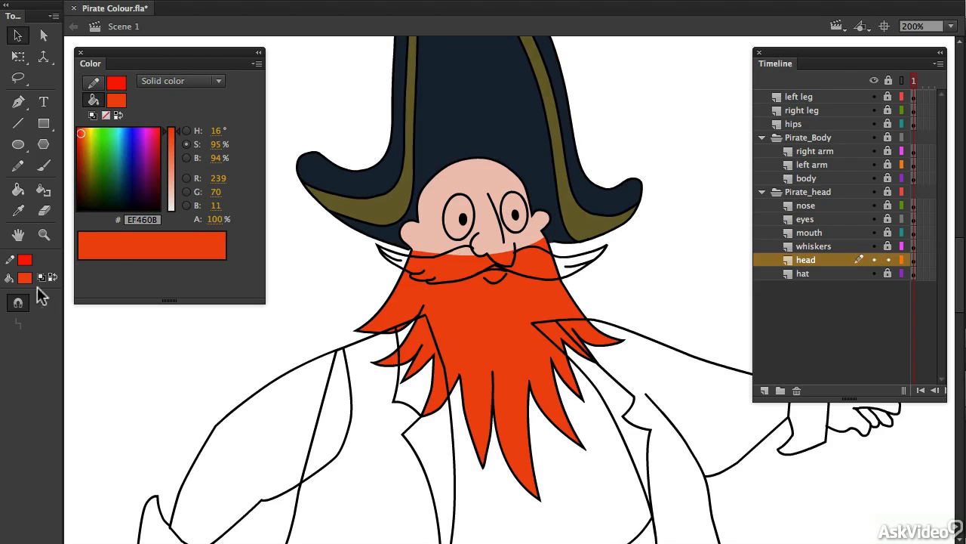
- Set the Brush tool to a narrow vertical ellipse shape and a larger brush size
left_click(44, 165)
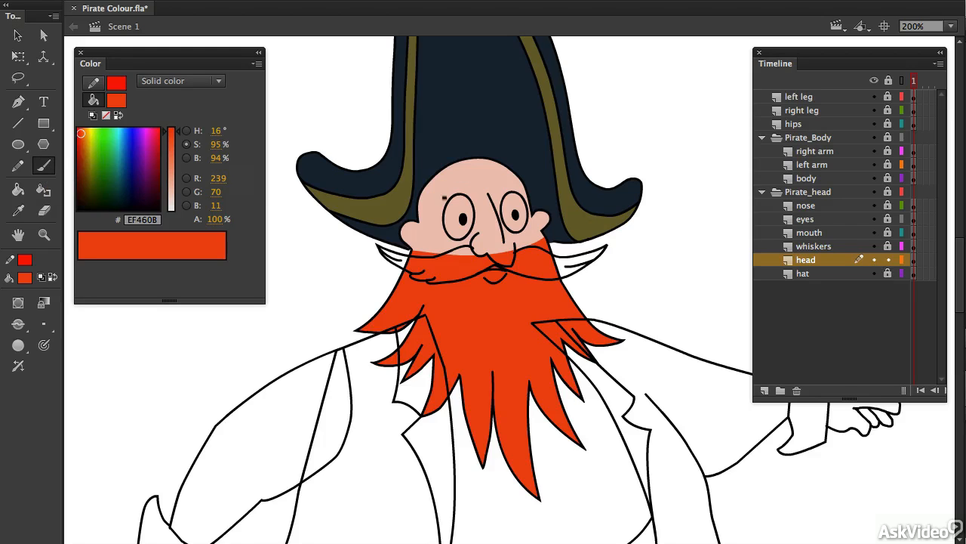
left_click(27, 355)
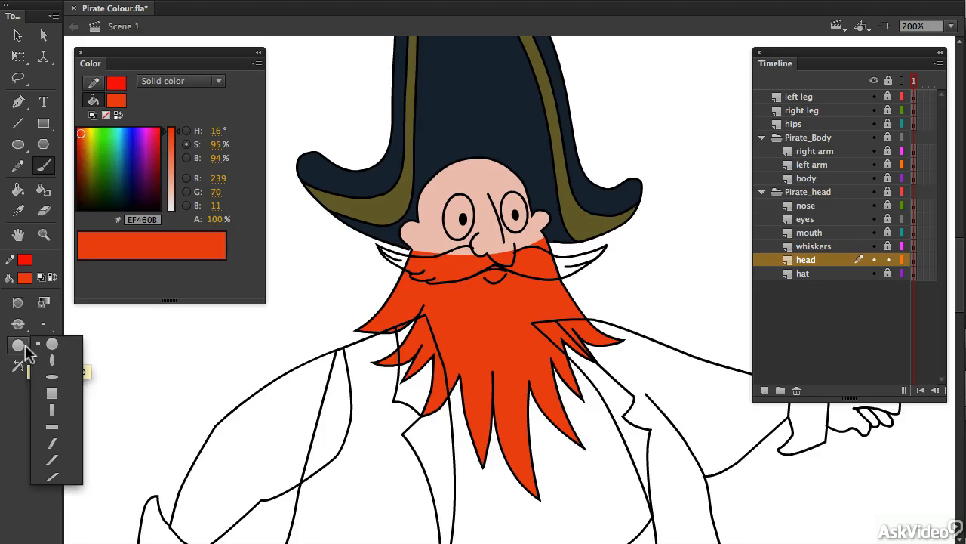
left_click(52, 357)
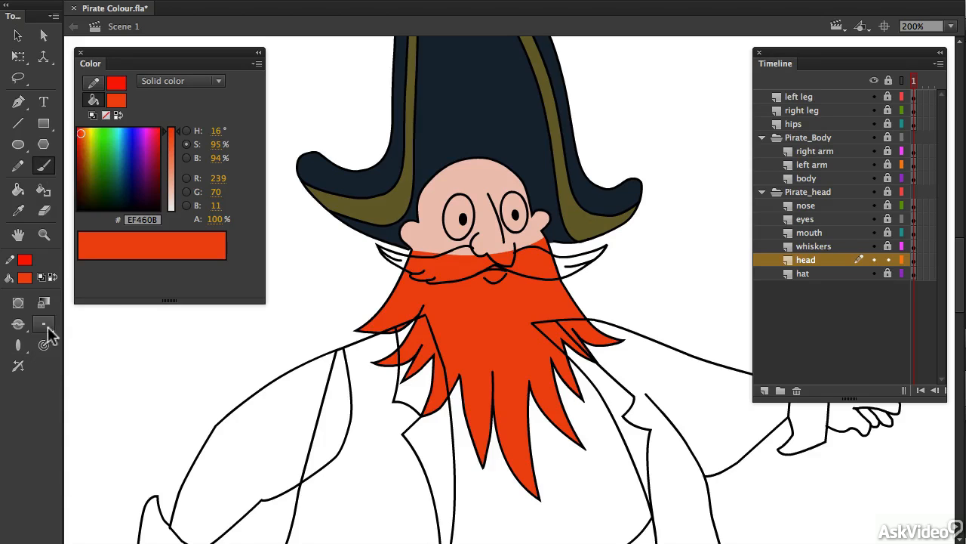
left_click(46, 323)
left_click(85, 400)
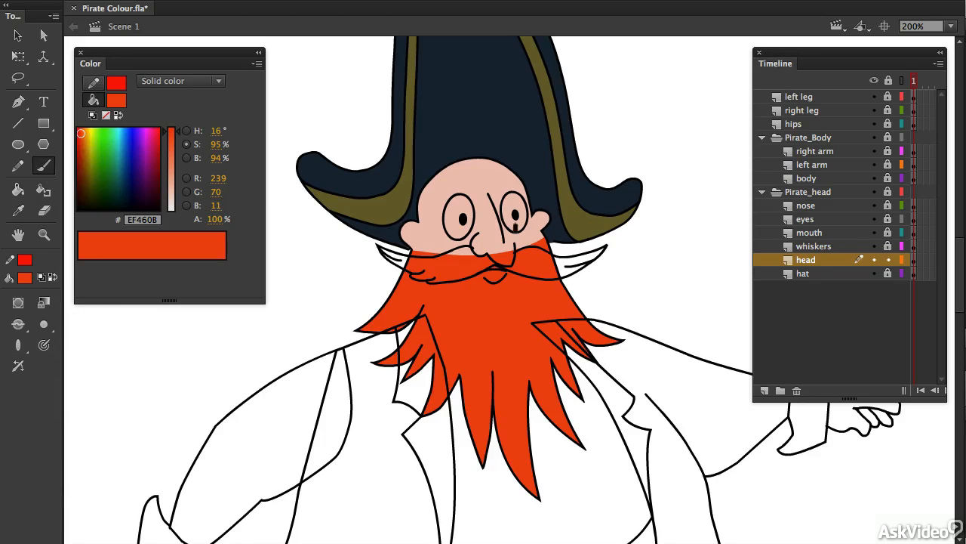
- Brush small orange-red tufts of hair onto the inner part of both ears
key("z")
left_click(434, 238)
mouse_move(622, 311)
left_mouse_down()
mouse_move(532, 262)
mouse_move(529, 250)
left_mouse_up()
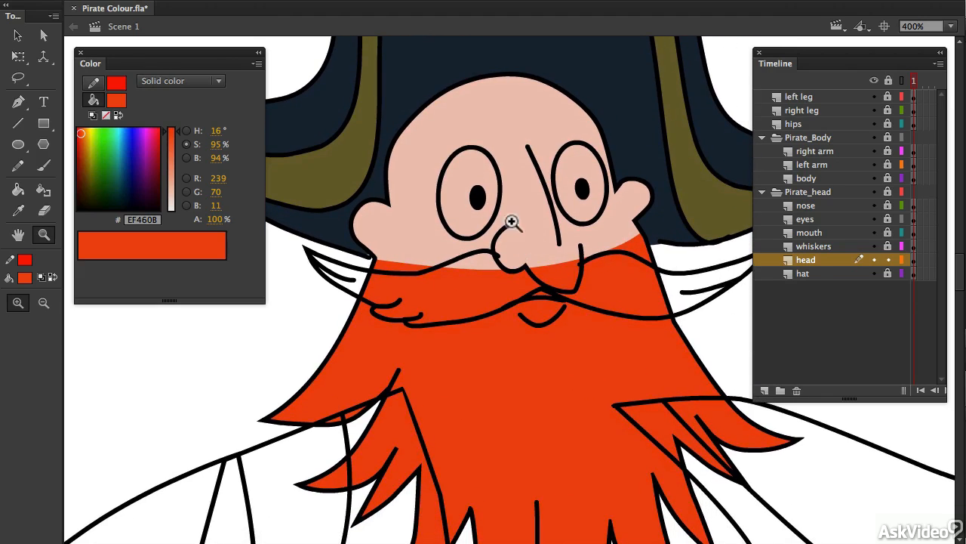
key("b")
mouse_move(387, 209)
left_mouse_down()
mouse_move(385, 227)
mouse_move(371, 232)
left_mouse_up()
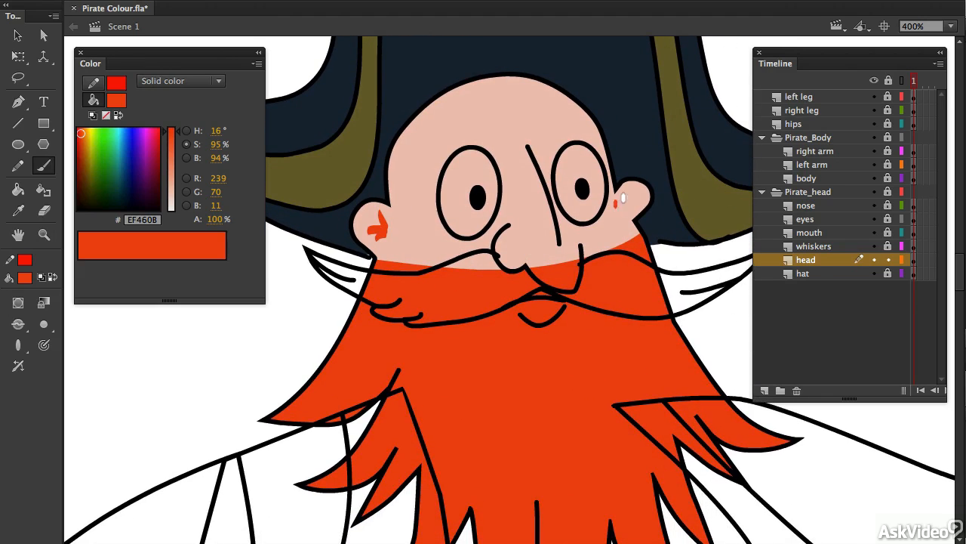
left_click_drag(624, 198, 627, 219)
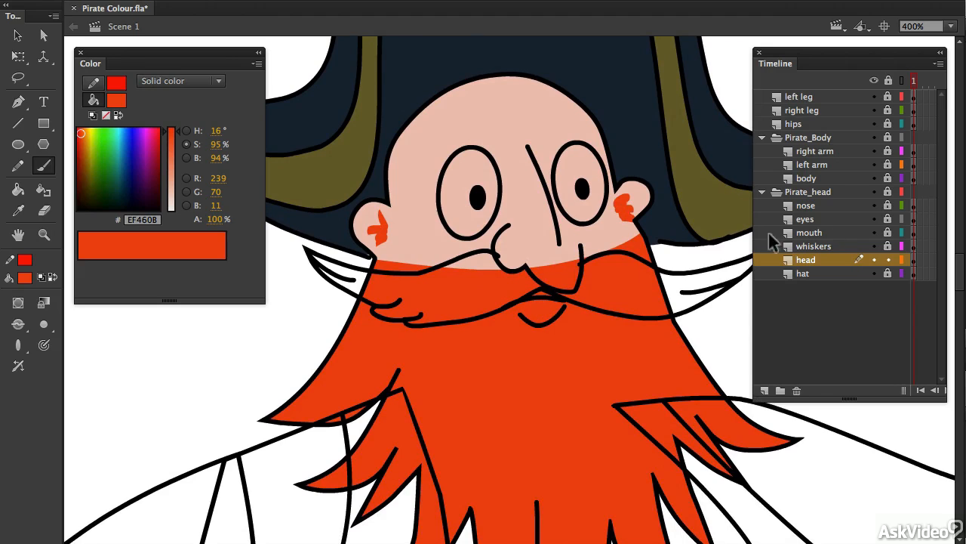
- Isolate the whiskers layer, close the moustache's top gap and fill it with orange-red #EF460B
left_click(874, 247)
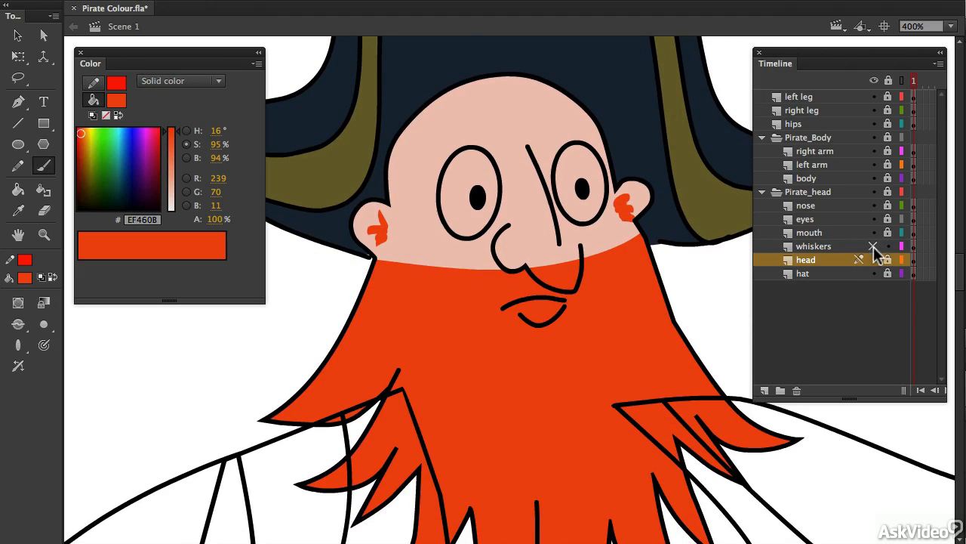
left_click(874, 247)
mouse_move(704, 336)
left_mouse_down()
mouse_move(664, 251)
mouse_move(677, 249)
left_mouse_up()
left_click(874, 247, "alt")
left_click(18, 166)
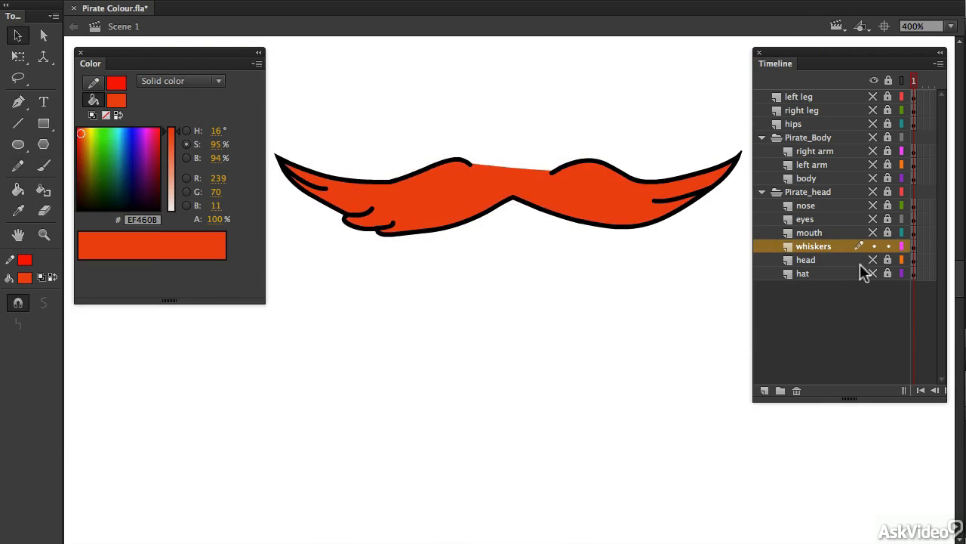
left_click(873, 260)
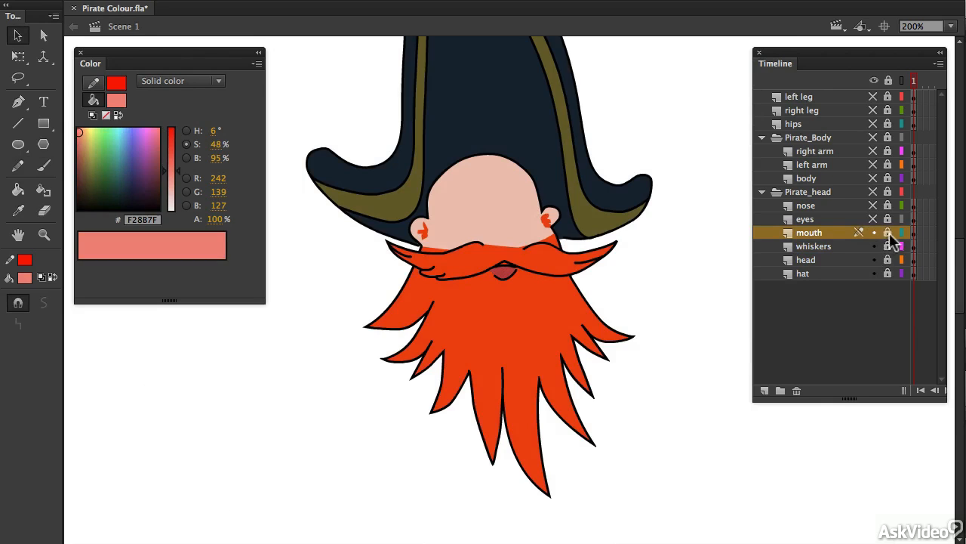
- Show the eyes layer and fill both eyeballs with white #FFFFFF using the Paint Bucket
left_click(876, 219)
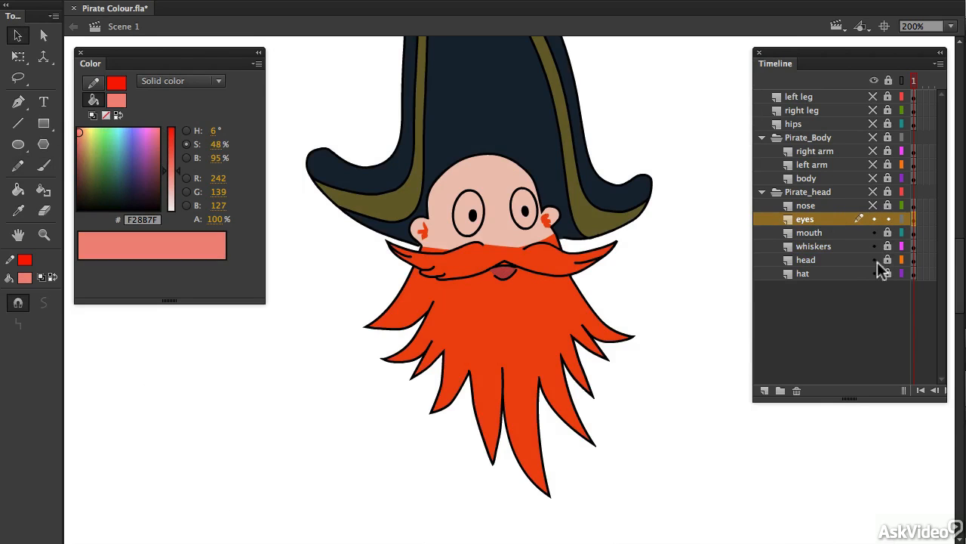
key("z")
left_click(483, 236)
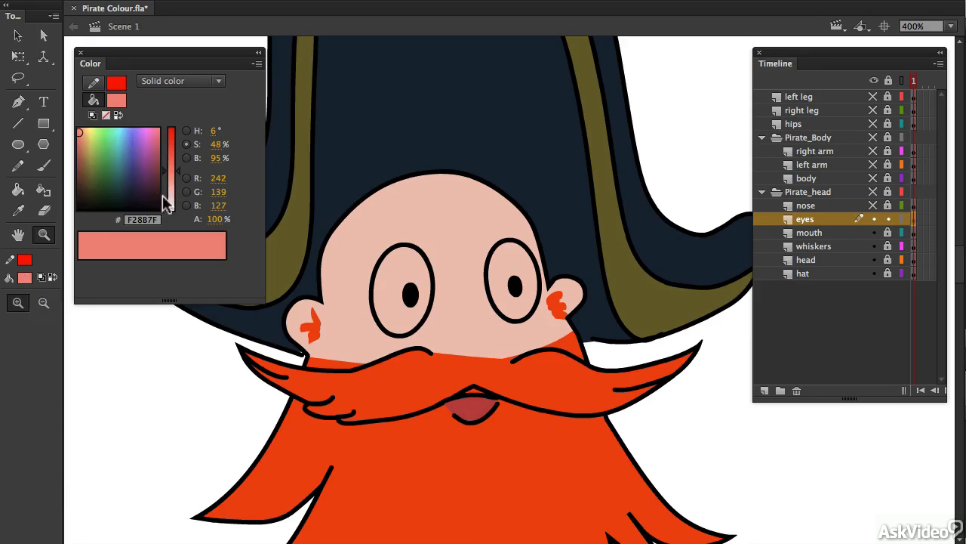
left_click(401, 302)
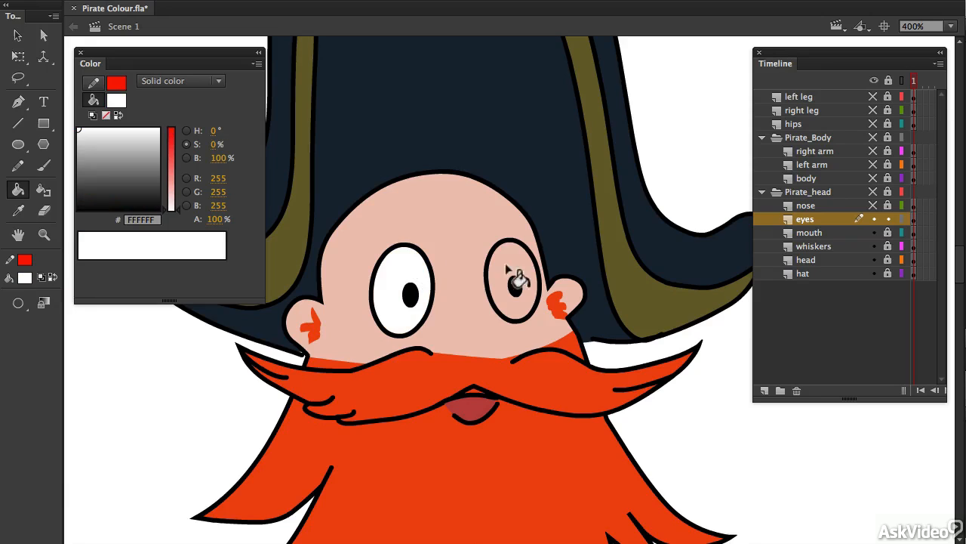
left_click(517, 280)
- Brush a small white highlight onto each pupil
key("z")
left_click(483, 304)
key("b")
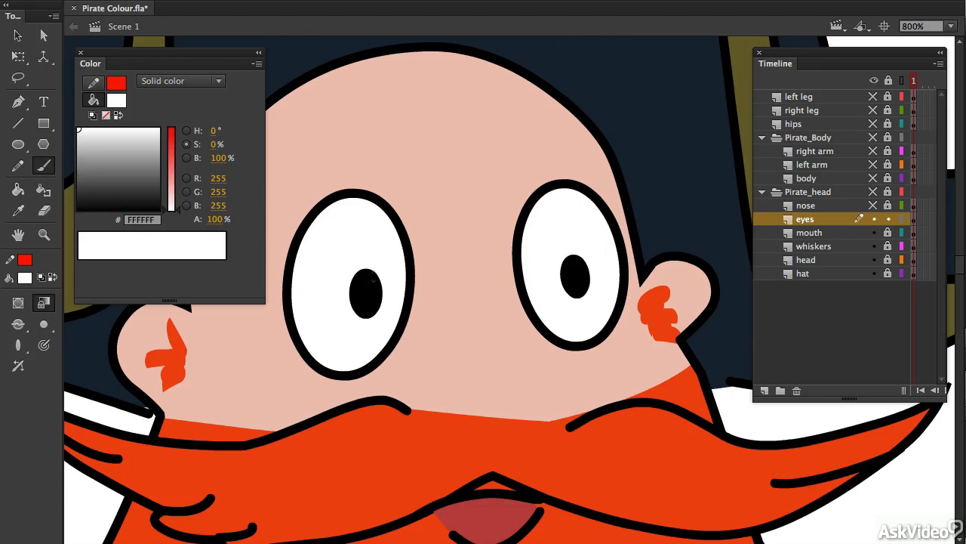
left_click_drag(374, 273, 374, 283)
key("z")
left_click(559, 311, "alt")
left_click(565, 326, "alt")
key("v")
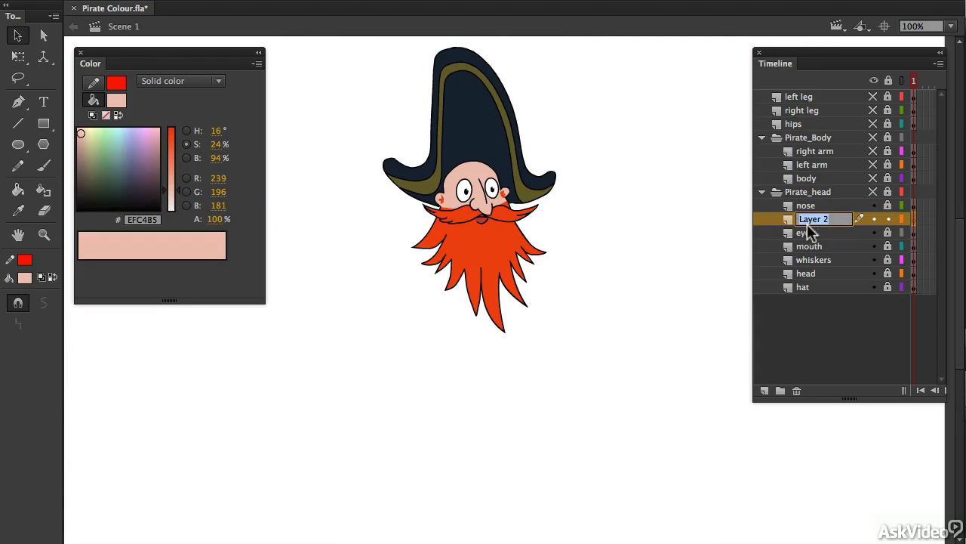
- Name the new layer above the eyes "eye brows"
type("eye brows")
key("Return")
- Sample the beard's orange-red and brush a jagged eyebrow above the eye on the nose line's right
key("z")
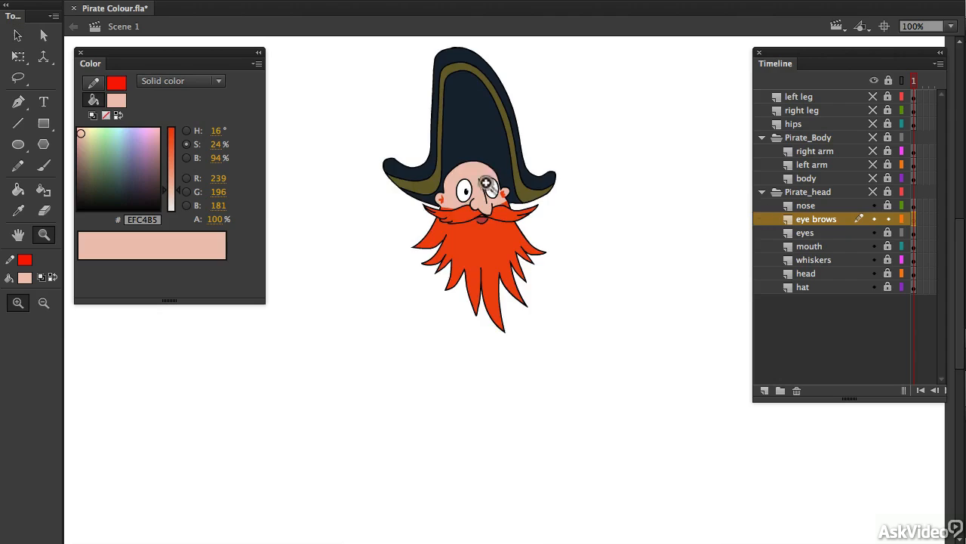
left_click(491, 191)
left_click(510, 321)
key("i")
left_click(527, 397)
key("b")
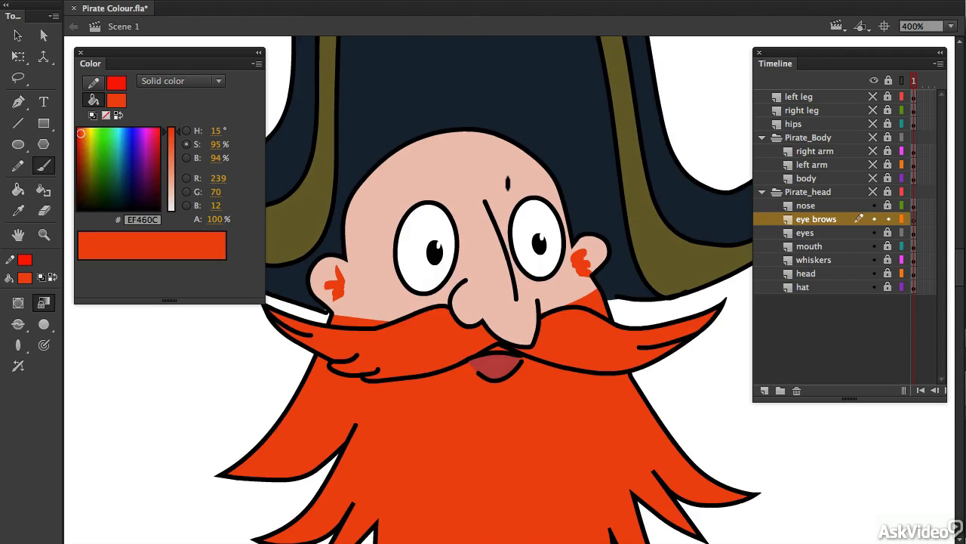
mouse_move(507, 189)
left_mouse_down()
mouse_move(549, 161)
mouse_move(578, 172)
mouse_move(575, 185)
left_mouse_up()
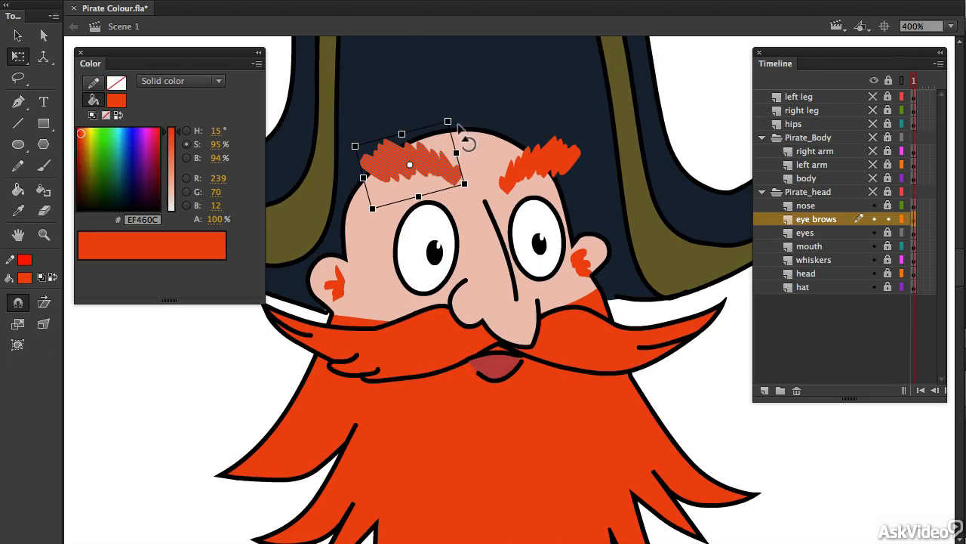
- Rotate the second eyebrow clockwise so it slopes down toward the nose, and deselect it
left_click_drag(465, 136, 471, 149)
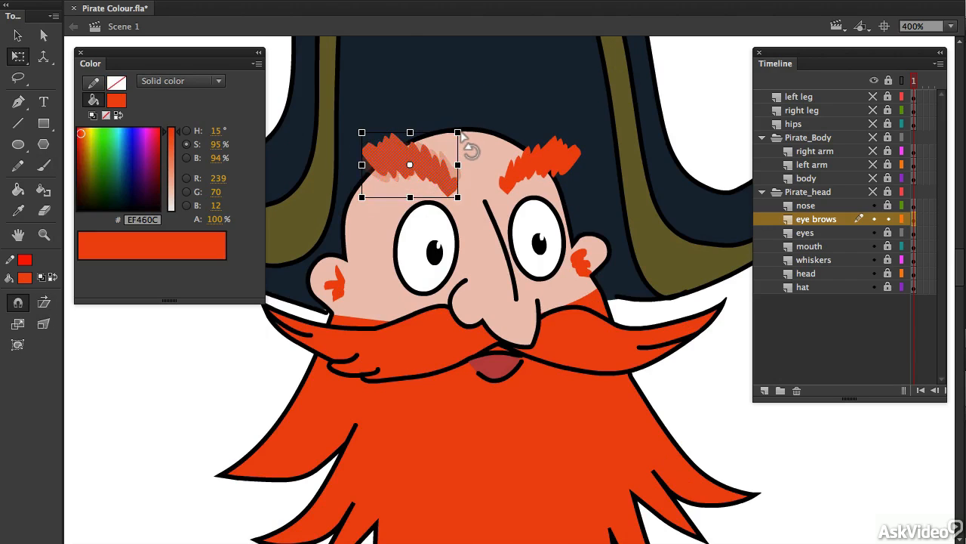
left_click(733, 399)
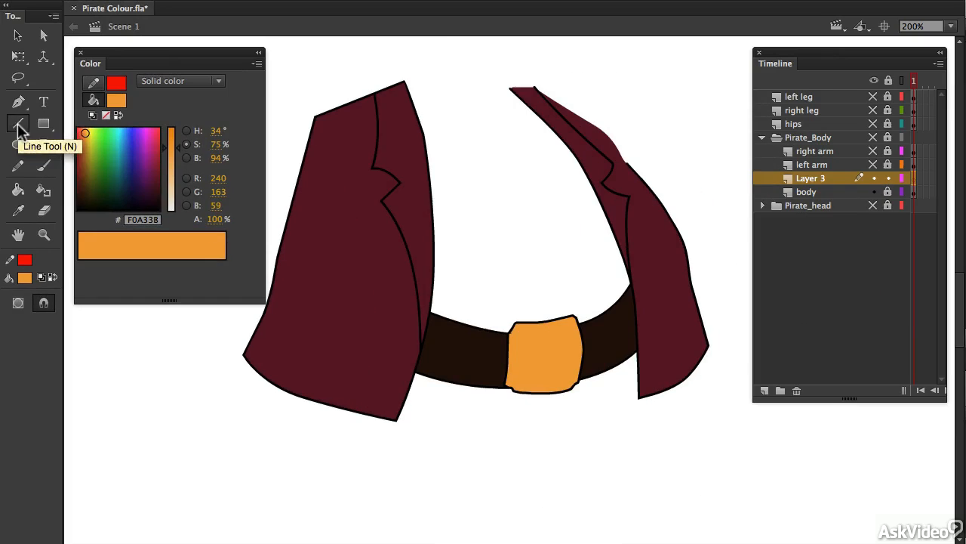
- Draw four roughly horizontal red lines with the Line tool across the shirt opening, overlapping both jacket sides
left_click(18, 124)
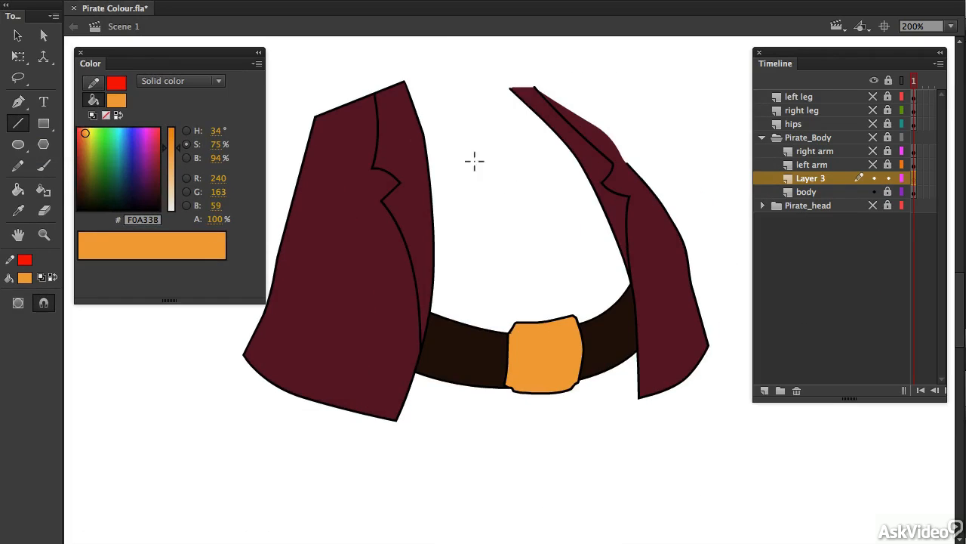
left_click_drag(441, 136, 597, 130)
left_click_drag(404, 164, 602, 154)
left_click_drag(411, 218, 630, 197)
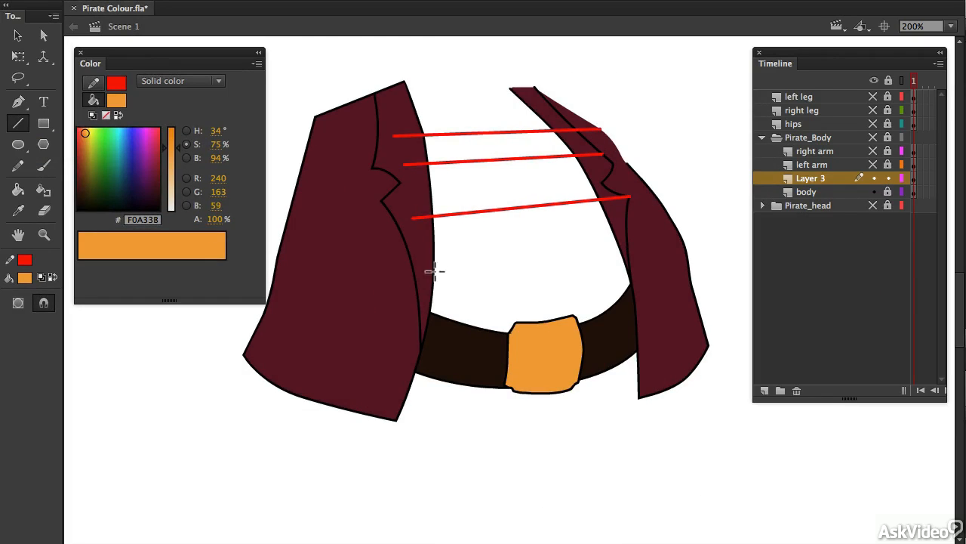
left_click_drag(457, 257, 640, 231)
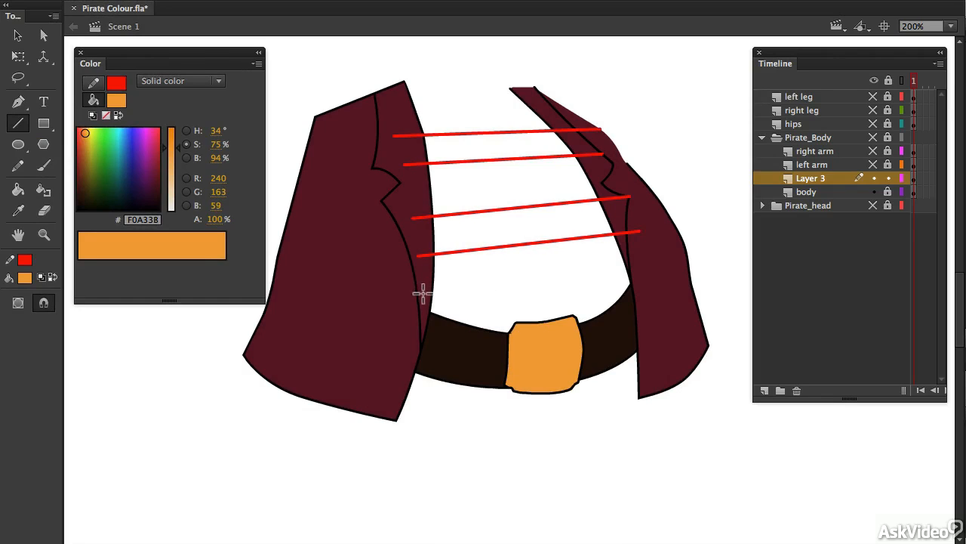
- Bend the four red shirt lines slightly downward so they curve around the pirate's belly
key("v")
left_click_drag(511, 247, 527, 265)
left_click_drag(519, 208, 521, 215)
left_click_drag(498, 160, 506, 168)
left_click_drag(496, 134, 496, 144)
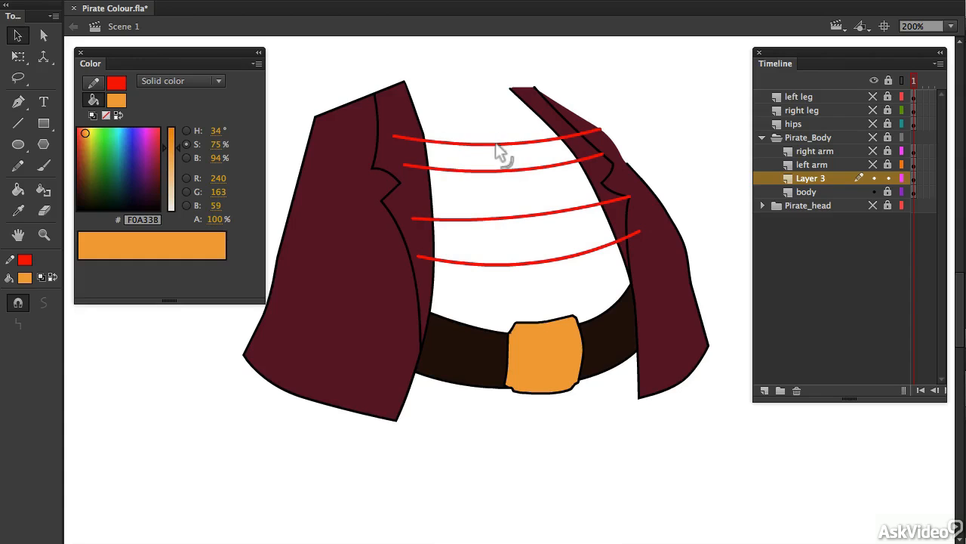
- Add a fifth red line just above the belt, curved downward with its right end raised on the jacket
key("n")
left_click_drag(405, 287, 662, 276)
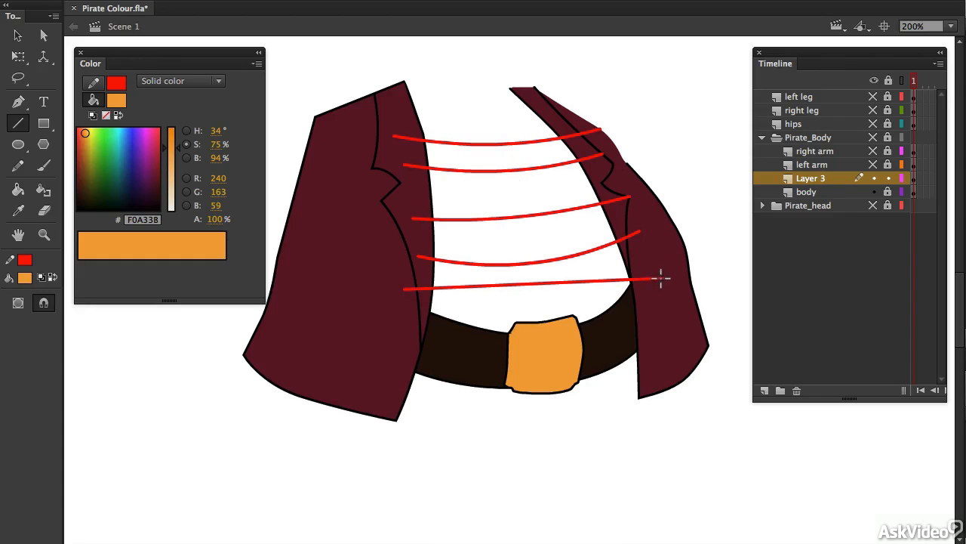
key("v")
left_click_drag(539, 287, 539, 308)
left_click_drag(662, 279, 648, 262)
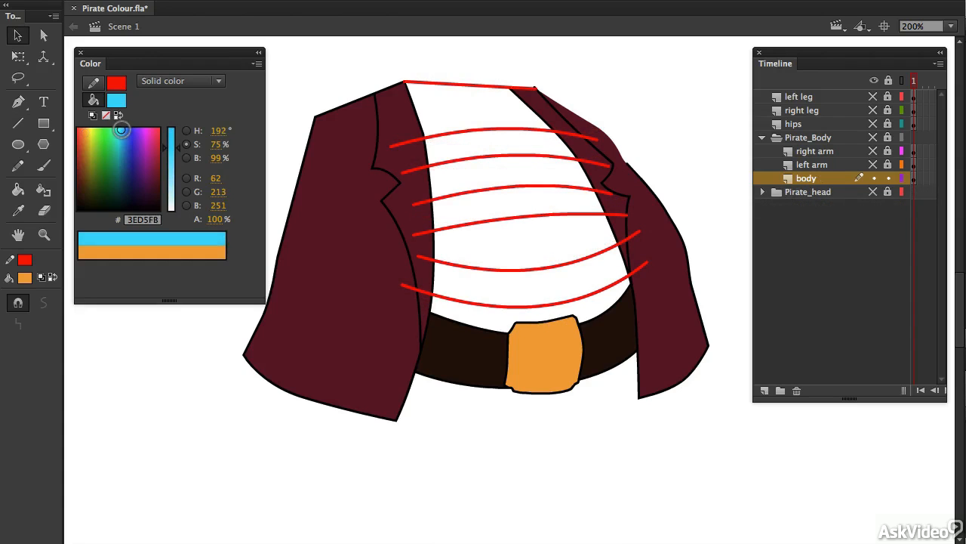
- Adjust the blue fill colour and fill three alternating bands of the shirt as stripes
left_click_drag(175, 171, 180, 167)
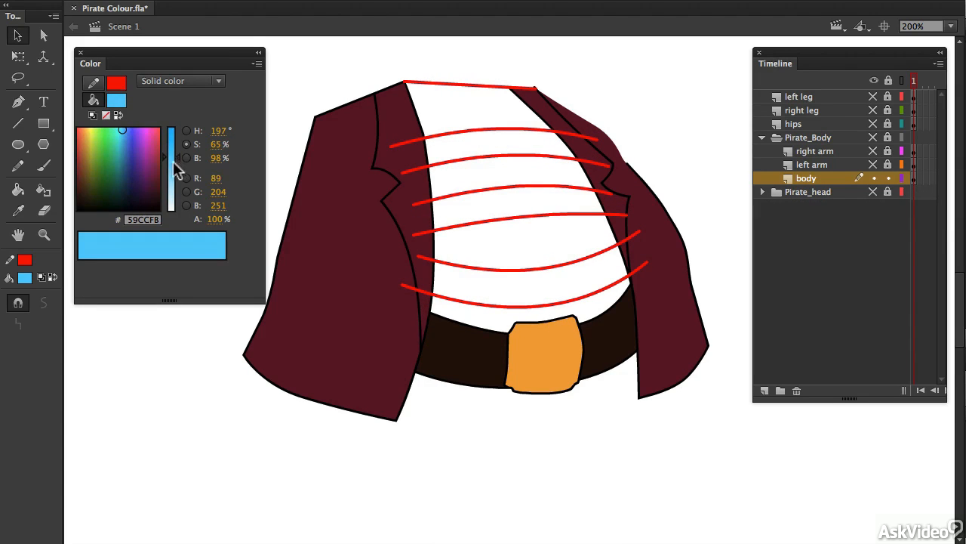
key("k")
left_click(524, 295)
left_click(527, 206)
left_click(506, 145)
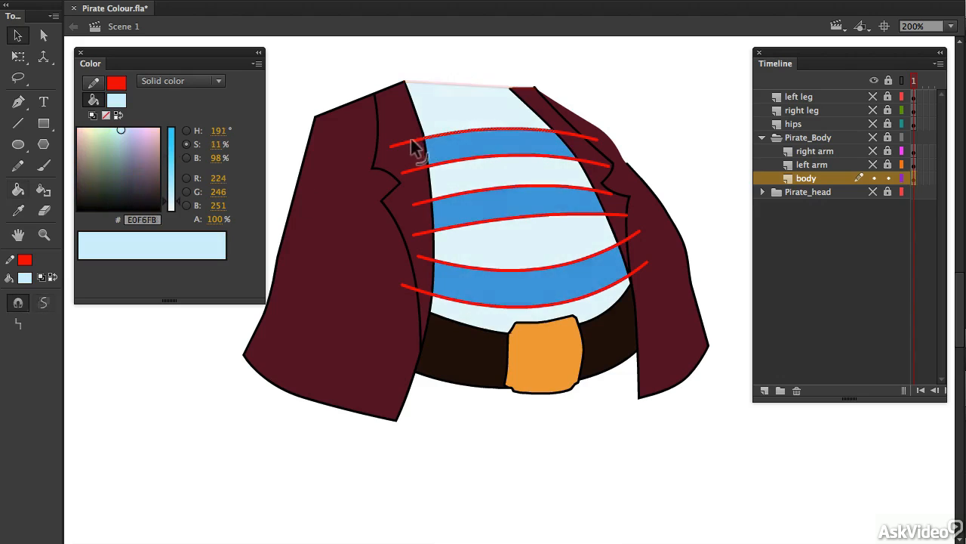
- Delete the red guide lines bordering the shirt's stripes
left_click(413, 143)
key("Delete")
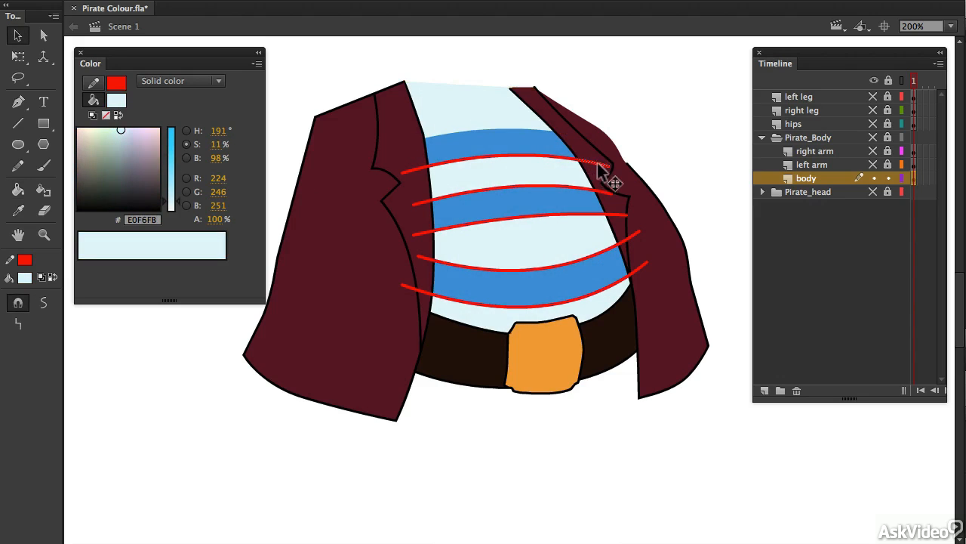
left_click(608, 163)
key("Delete")
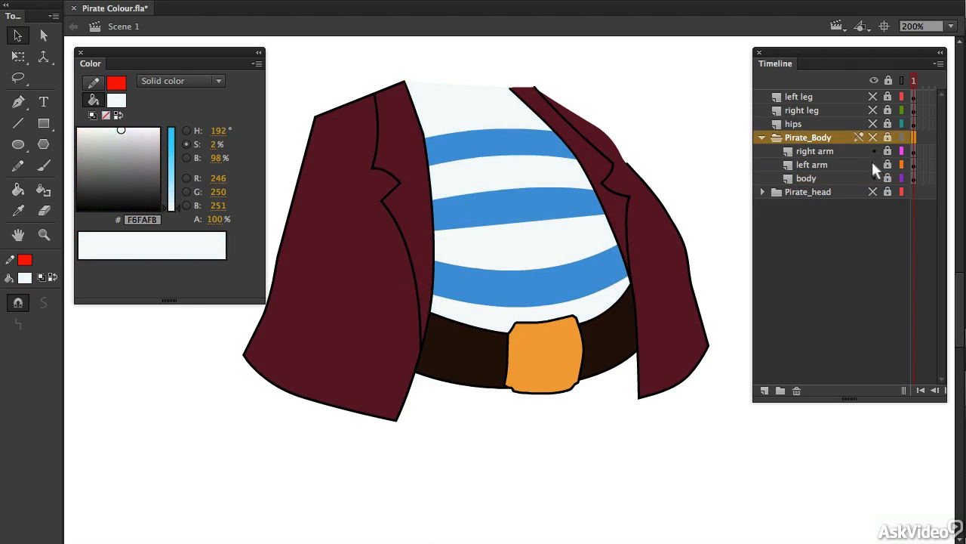
- Show the left arm layer and select the Pirate_head folder
left_click(874, 165)
left_click(802, 194)
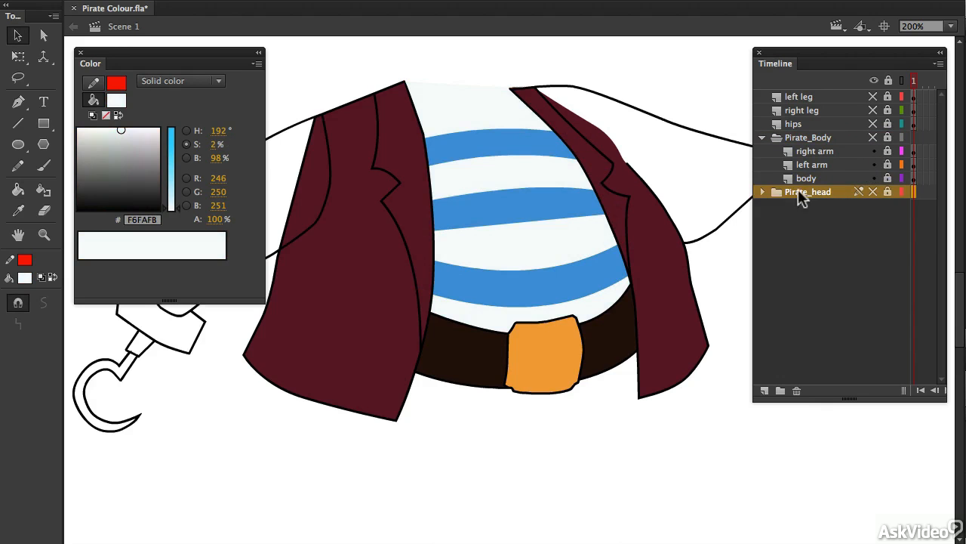